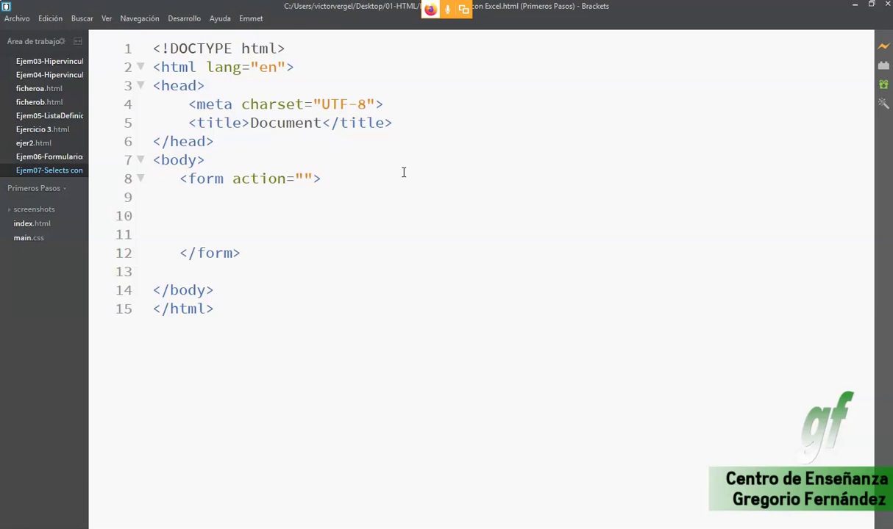
Step: Place the caret on the empty line 10 inside the form element of Ejem07-Selects con Excel.html
left_click(300, 214)
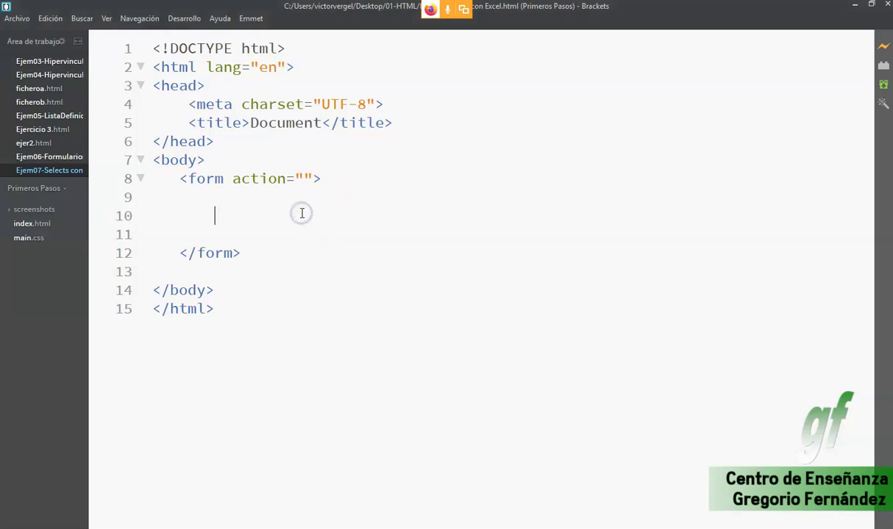
Step: Insert a select element into the form using Emmet expansion
type("select")
key("Tab")
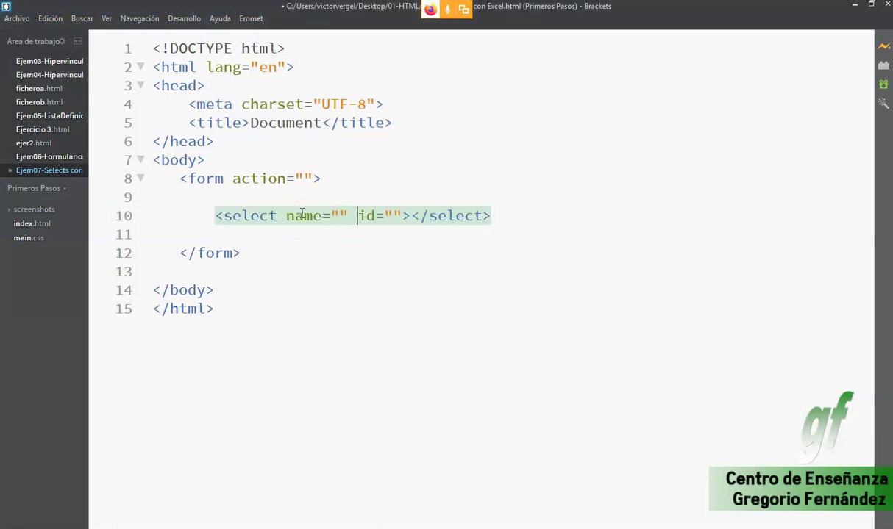
key("Tab")
key("Tab")
key("Return")
key("Return")
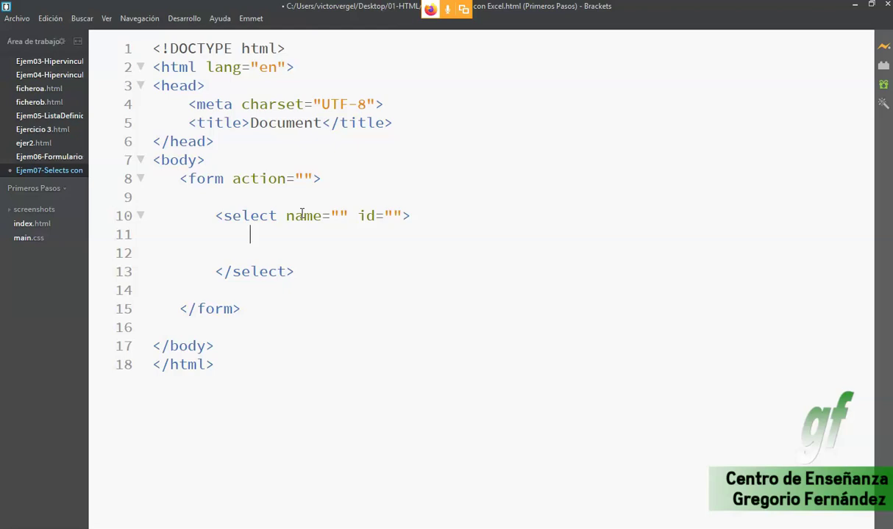
Step: Add <option value="Valladolid">Valladolid</option> inside the select
type("<op")
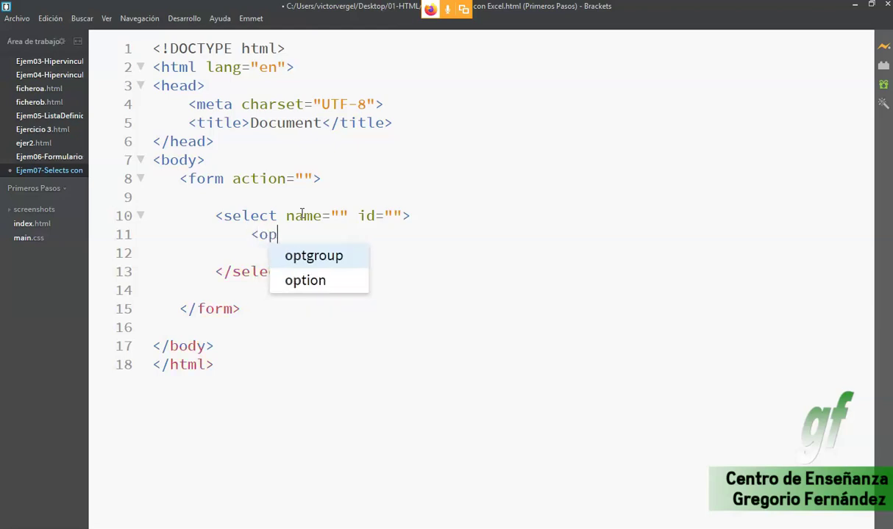
type("ti")
key("BackSpace")
key("BackSpace")
key("BackSpace")
key("BackSpace")
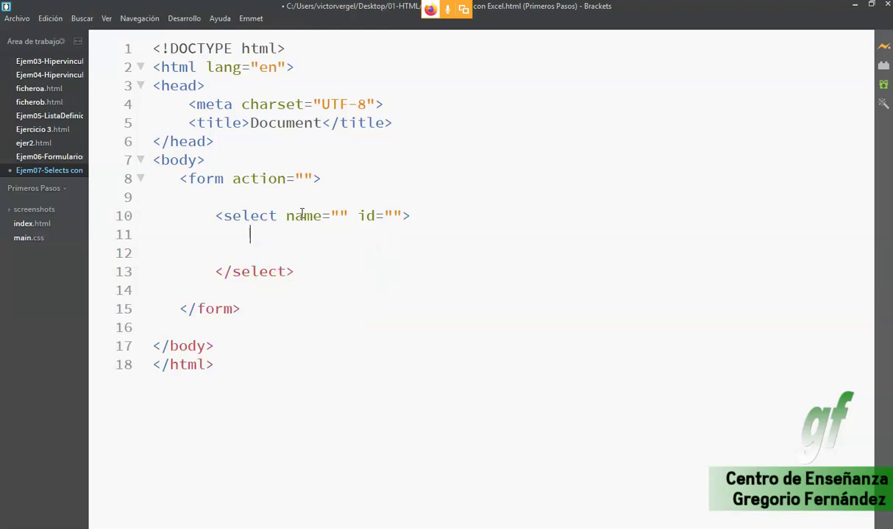
type("ion")
key("Tab")
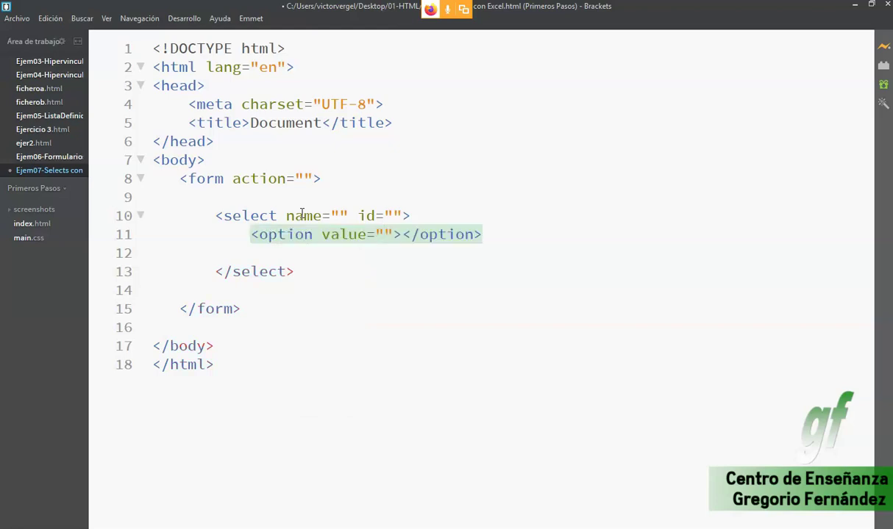
type("Valladolid")
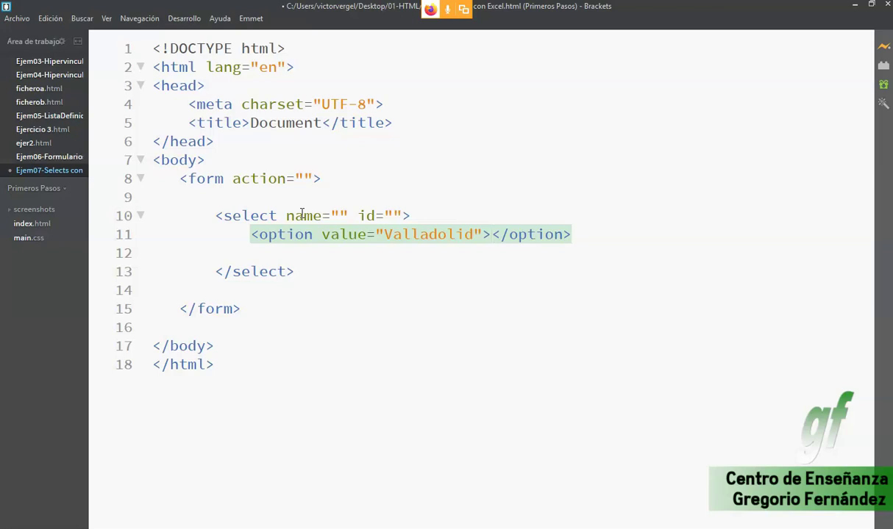
key("Right")
key("Right")
type("Val")
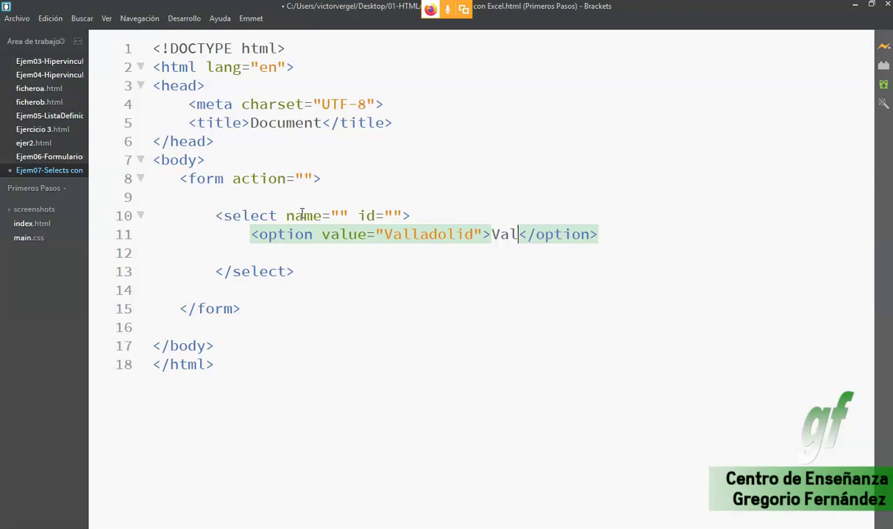
type("ladolid")
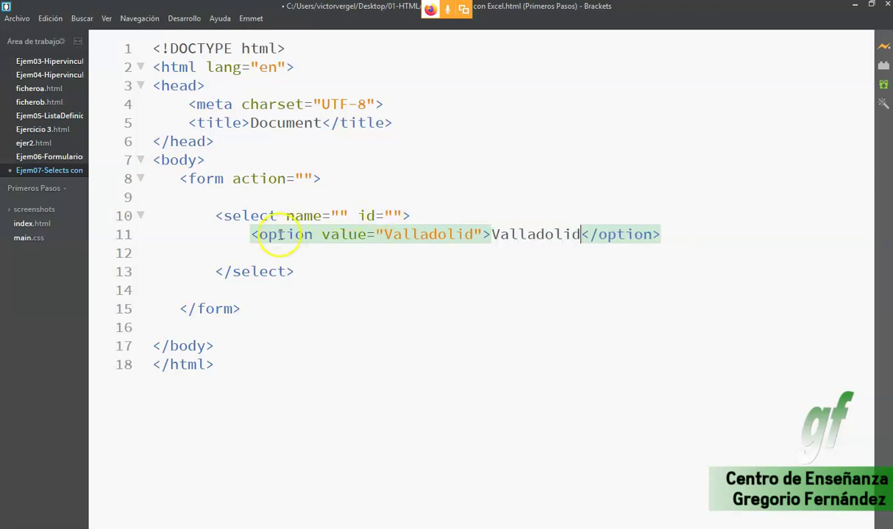
Step: Copy the Valladolid option line and paste a duplicate below it
left_click_drag(248, 235, 701, 237)
key("ctrl+c")
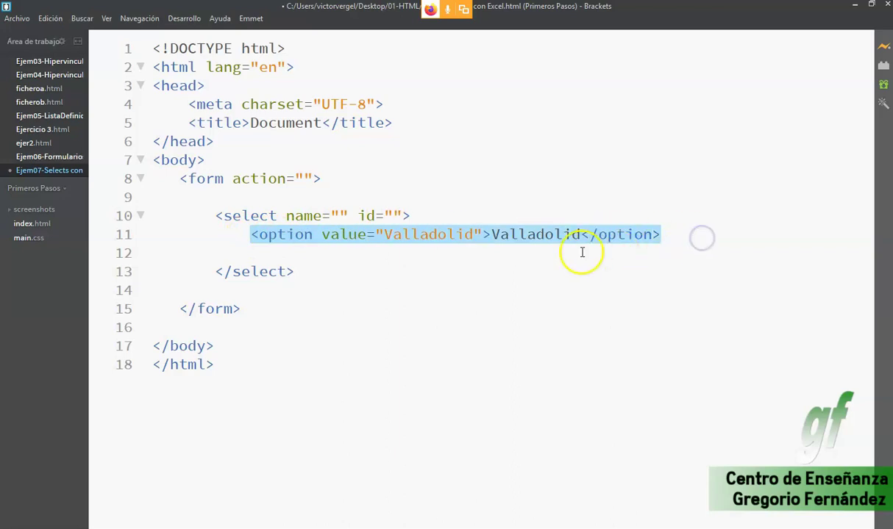
left_click(422, 254)
key("ctrl+v")
Step: Paste two more copies of the Valladolid option line
key("Return")
key("ctrl+v")
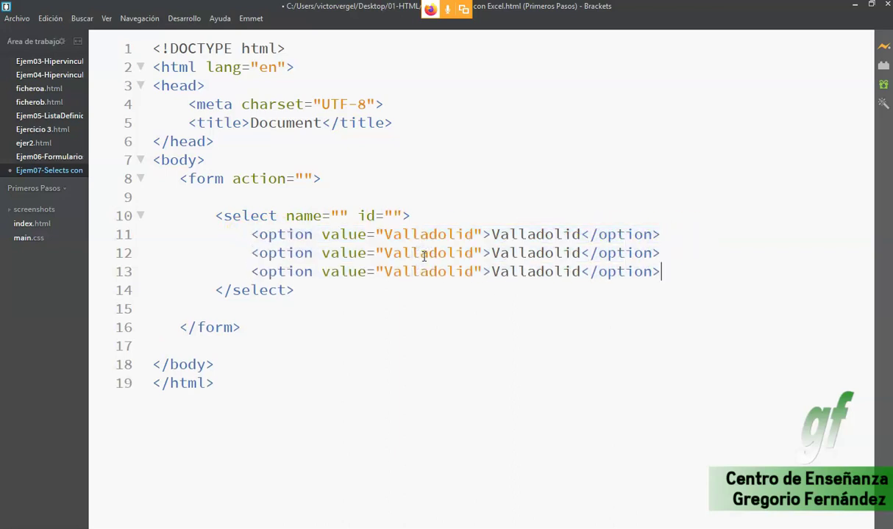
key("Return")
key("ctrl+v")
key("Return")
Step: Change the second option's value and text to Zamora
double_click(423, 254)
key("BackSpace")
type("Avi")
key("BackSpace")
key("BackSpace")
key("BackSpace")
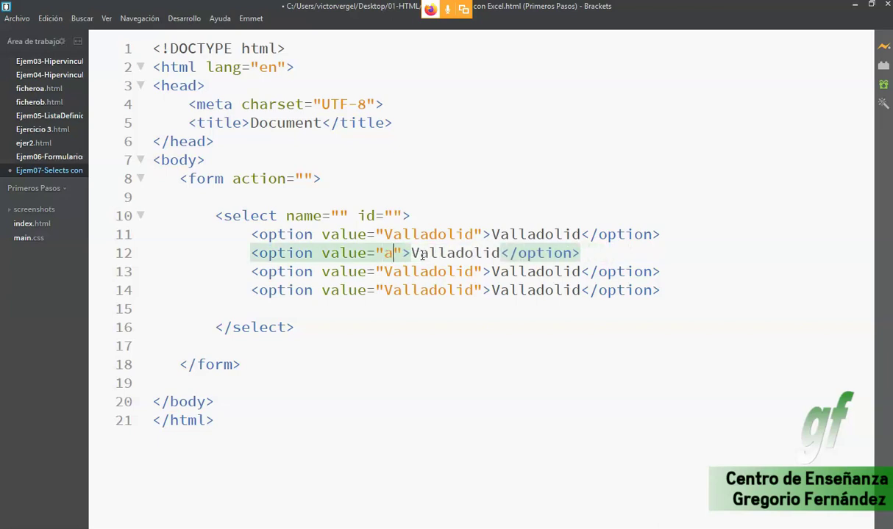
type("Zamora")
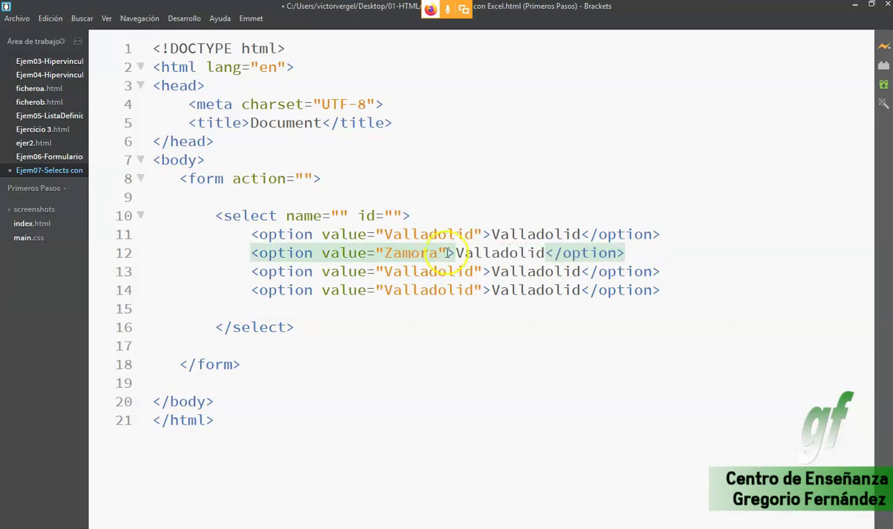
double_click(487, 252)
key("BackSpace")
type("Zamora")
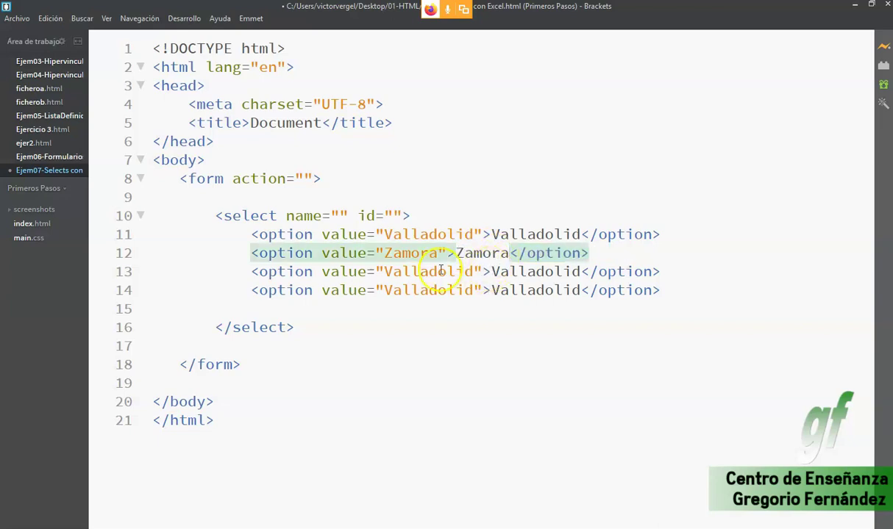
Step: Change the third option's value and text to Burgos
double_click(438, 272)
type("Burgos")
key("Tab")
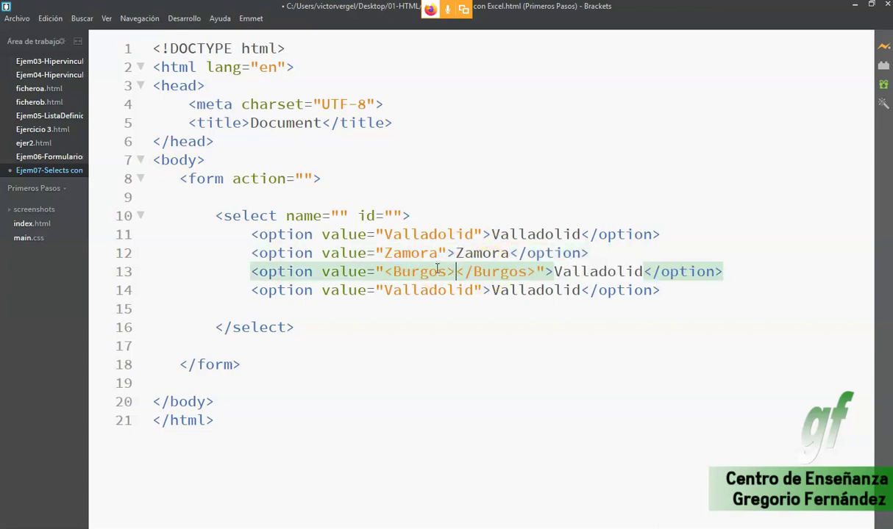
key("ctrl+z")
double_click(490, 271)
type("Burgos")
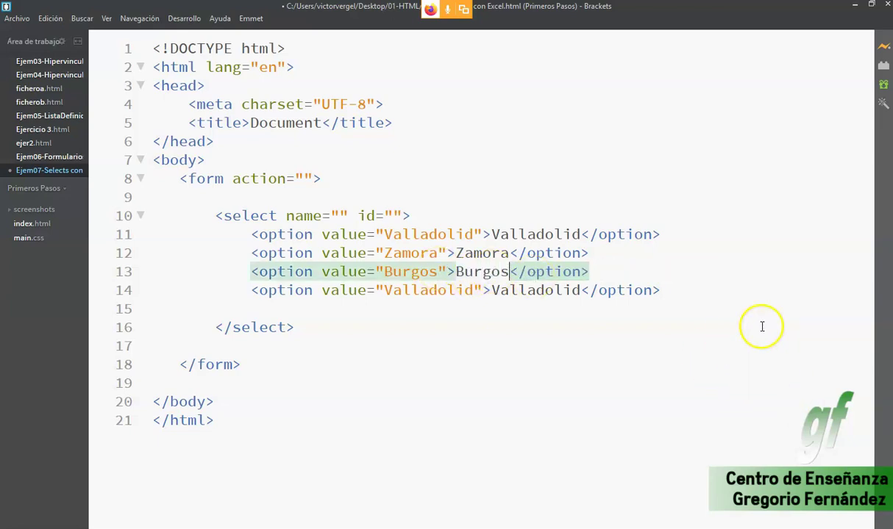
Step: Delete the leftover fourth Valladolid option line and save the file
left_click_drag(348, 305, 139, 292)
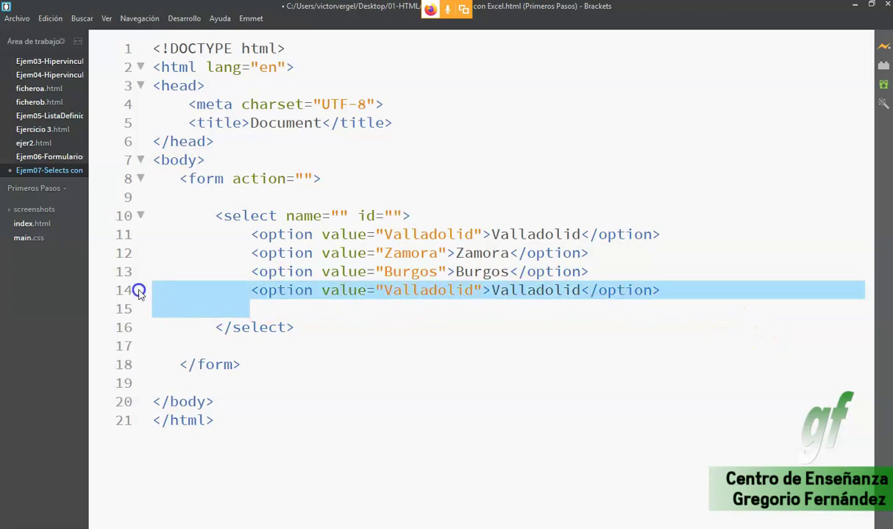
key("Delete")
key("ctrl+s")
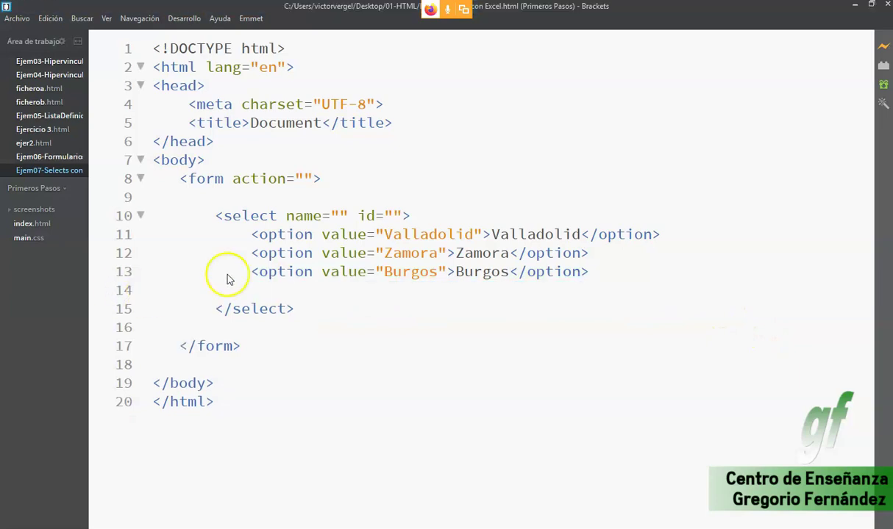
Step: Launch Brackets' Live Preview of the page in Chrome, closing the duplicate tab
left_click(838, 7)
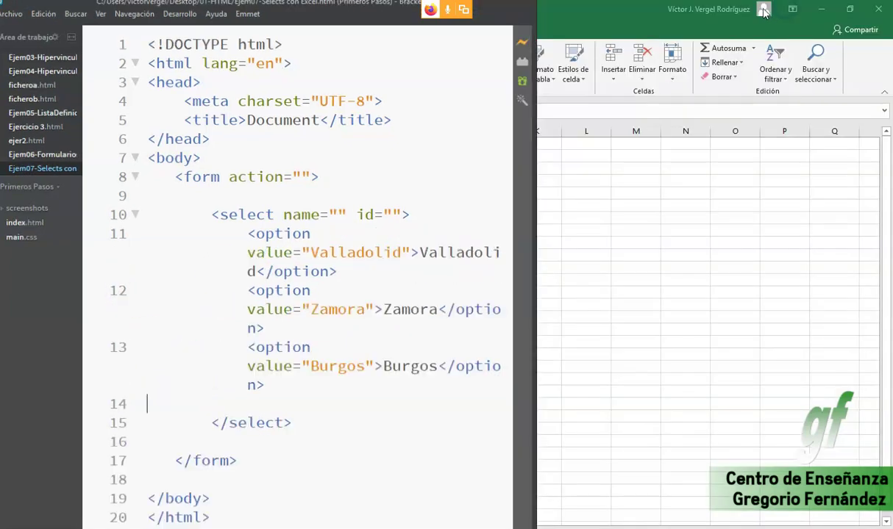
left_click(747, 8)
left_click(304, 9)
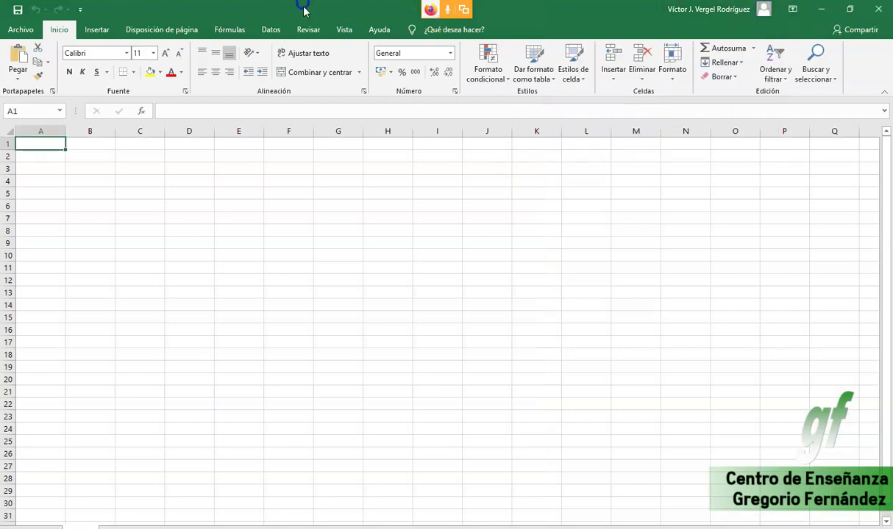
key("alt+Tab")
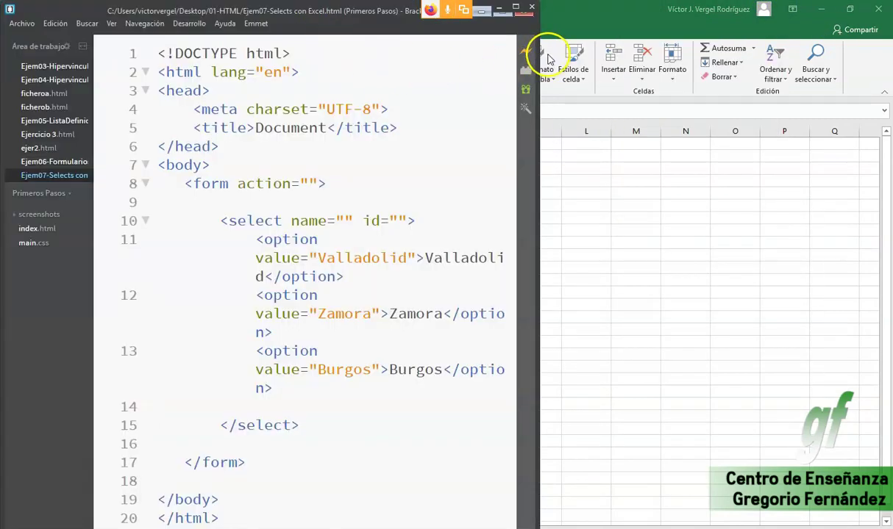
left_click(526, 53)
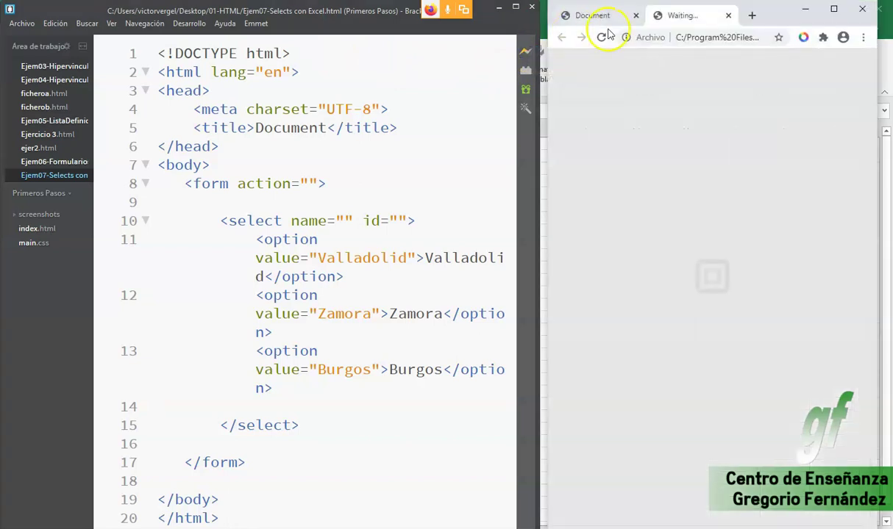
left_click(632, 16)
left_click(636, 15)
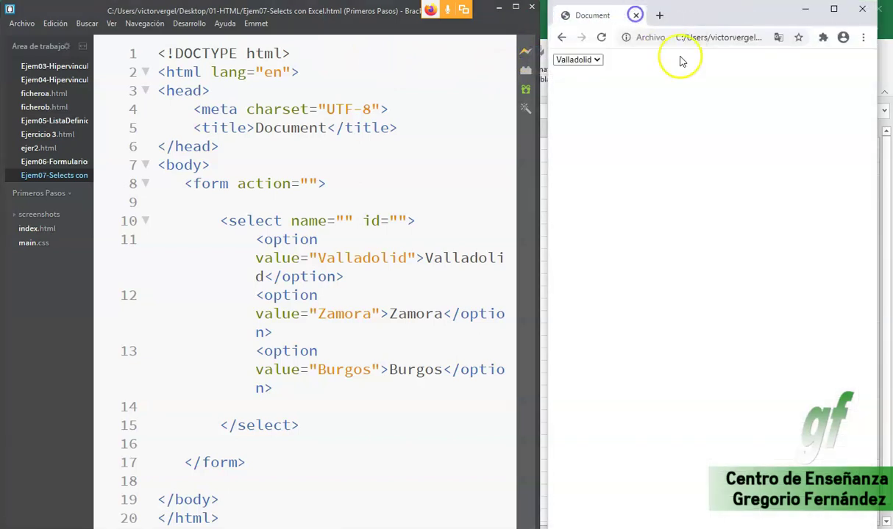
Step: Choose Zamora, then Burgos, from the previewed municipality dropdown
left_click(592, 60)
left_click(577, 82)
left_click(592, 60)
left_click(571, 91)
Step: Place the caret in the first option tag and switch to another window
left_click(299, 239)
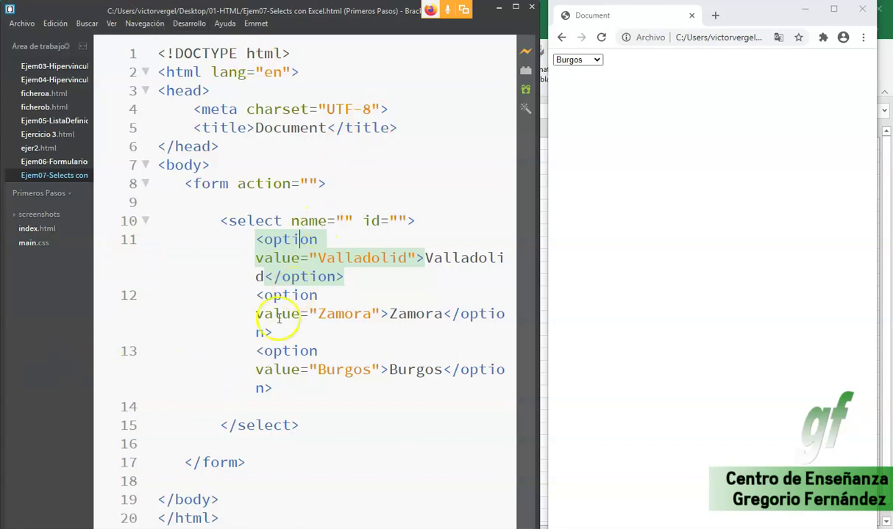
key("alt+Tab")
key("alt+Tab")
key("alt+Tab")
key("alt+Tab")
Step: Copy Wikipedia table rows 1–63, Madrid to Baracaldo, and switch to Excel
left_click(272, 239)
key("alt+Tab")
key("alt+Tab")
key("alt+Tab")
key("alt+Tab")
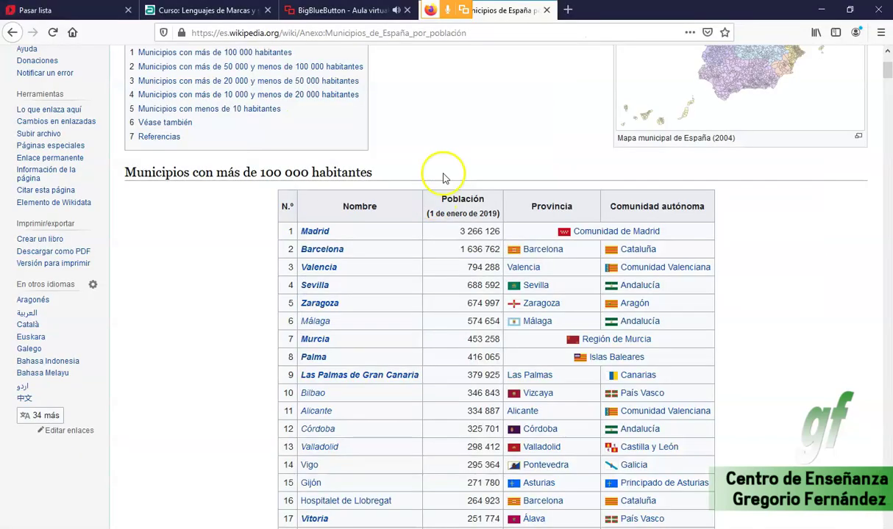
mouse_move(244, 234)
left_mouse_down()
mouse_move(419, 434)
mouse_move(471, 518)
left_mouse_up()
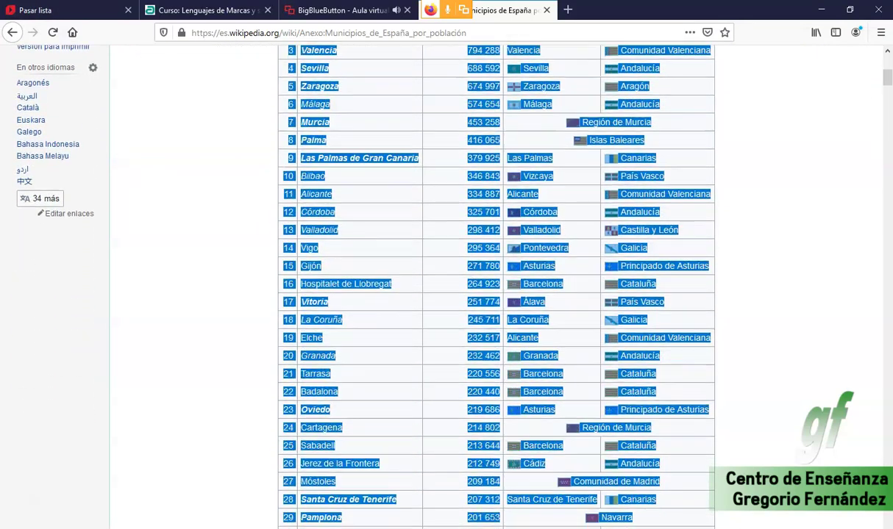
mouse_move(471, 518)
left_mouse_down()
mouse_move(470, 526)
mouse_move(711, 424)
left_mouse_up()
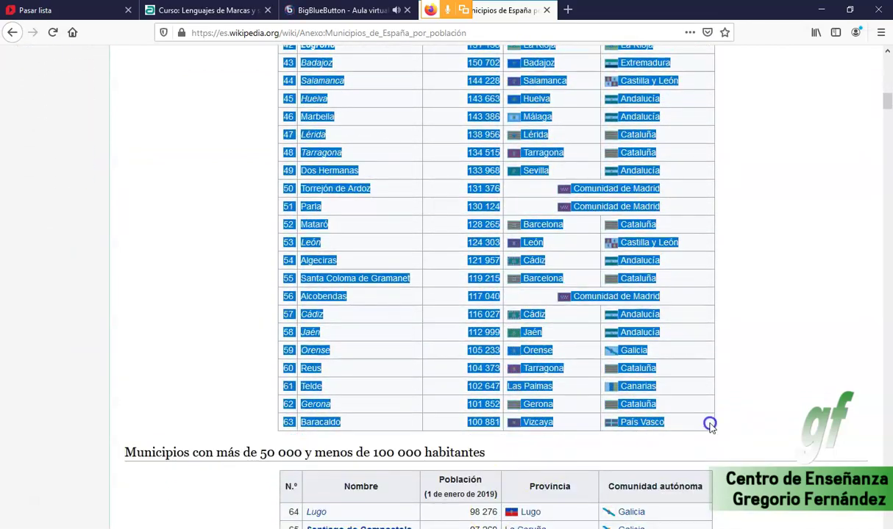
right_click(317, 315)
left_click(324, 314)
key("alt+Tab")
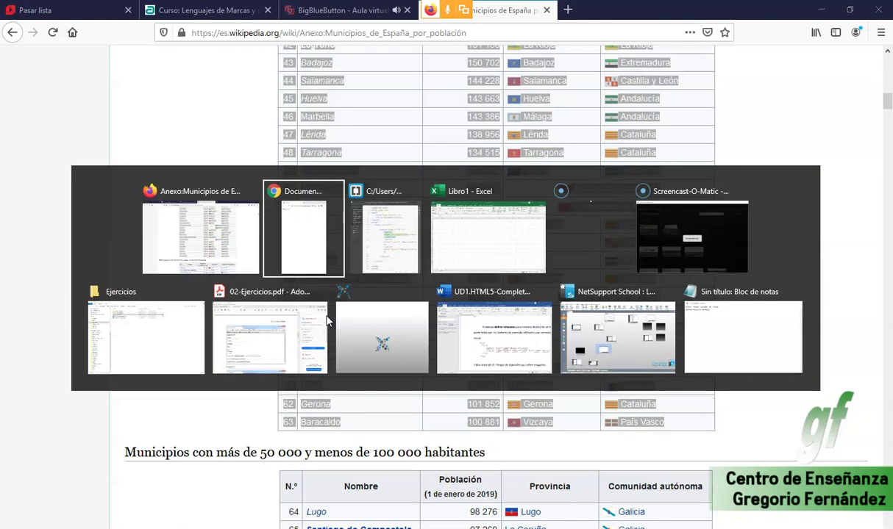
key("alt+Tab")
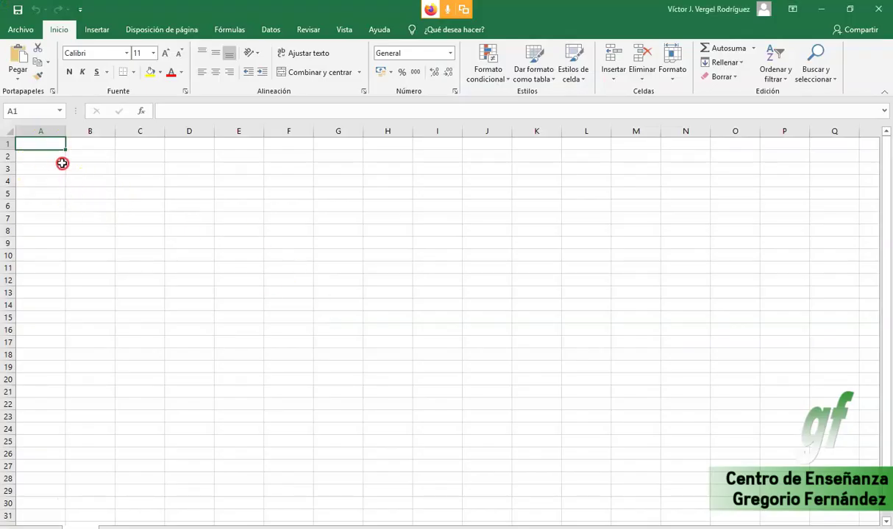
Step: Paste the city table at A1 keeping the sheet's formatting, then delete columns C through L
right_click(49, 145)
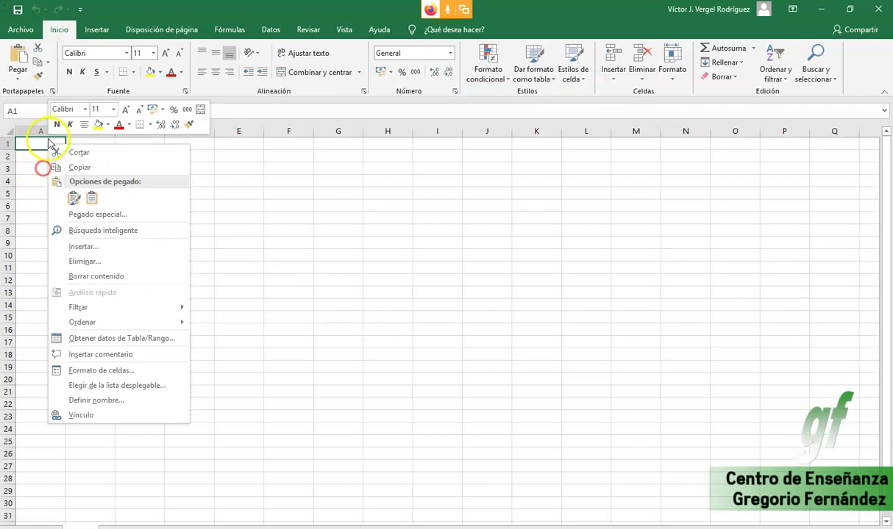
left_click(91, 199)
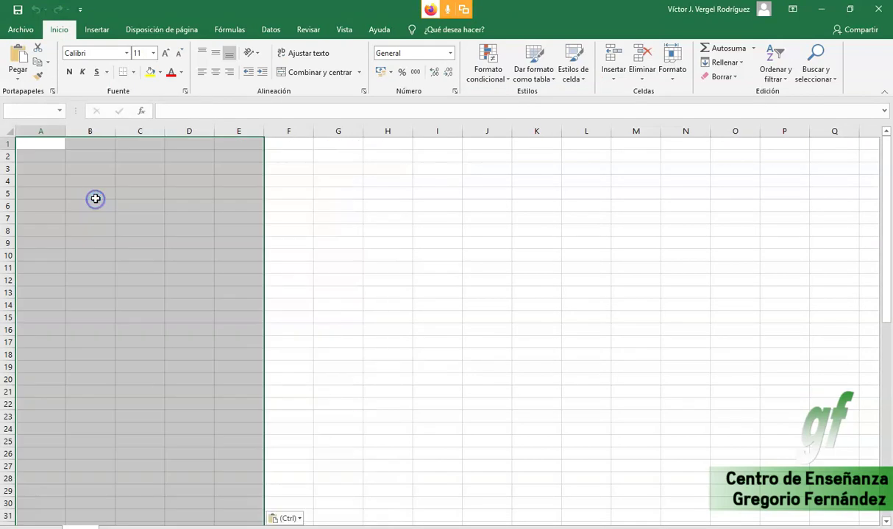
left_click(49, 131)
left_click(95, 131)
left_click(136, 131)
left_click(200, 130)
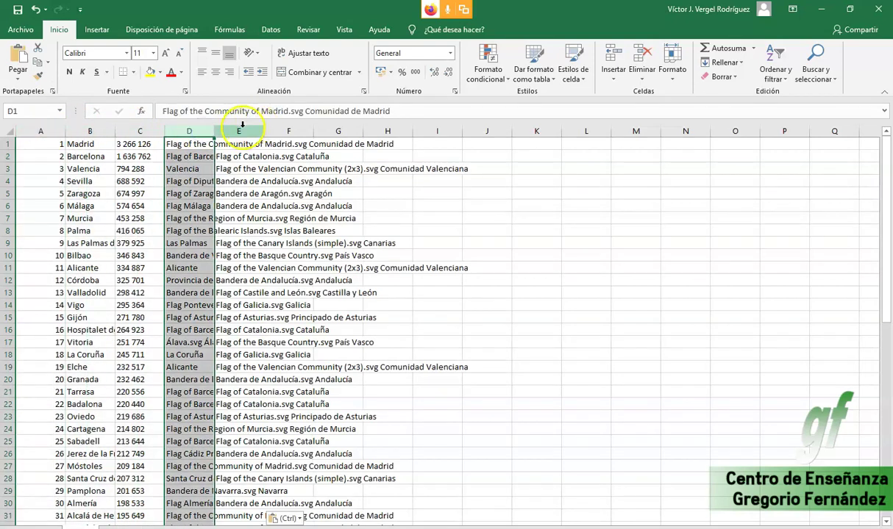
left_click(238, 131)
left_click(279, 130)
left_click(139, 144)
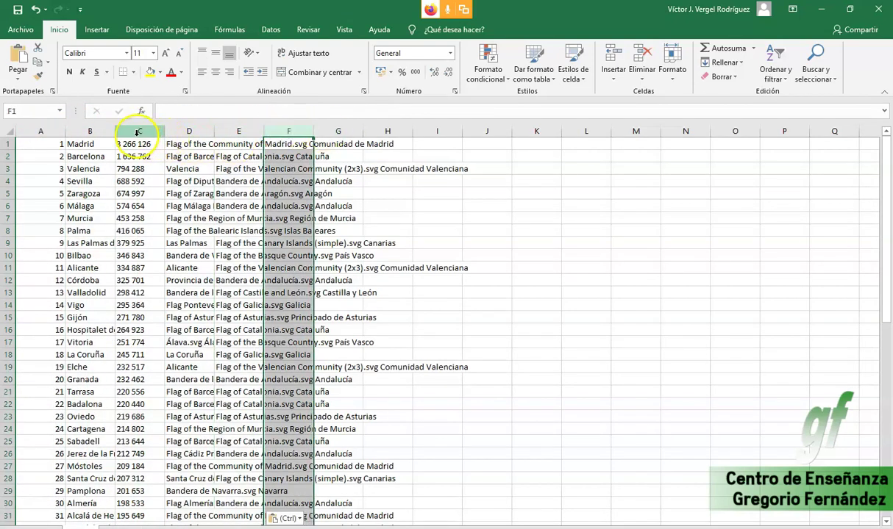
left_click(593, 135, "shift")
right_click(225, 131)
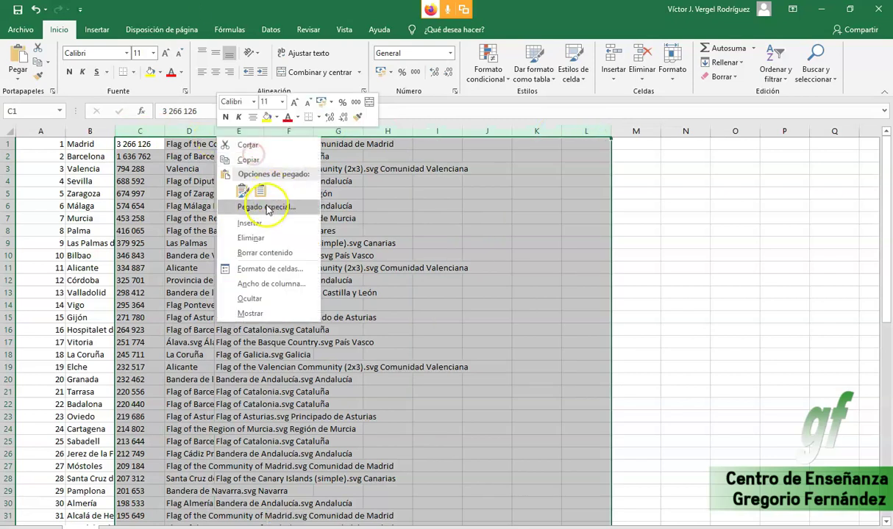
left_click(242, 237)
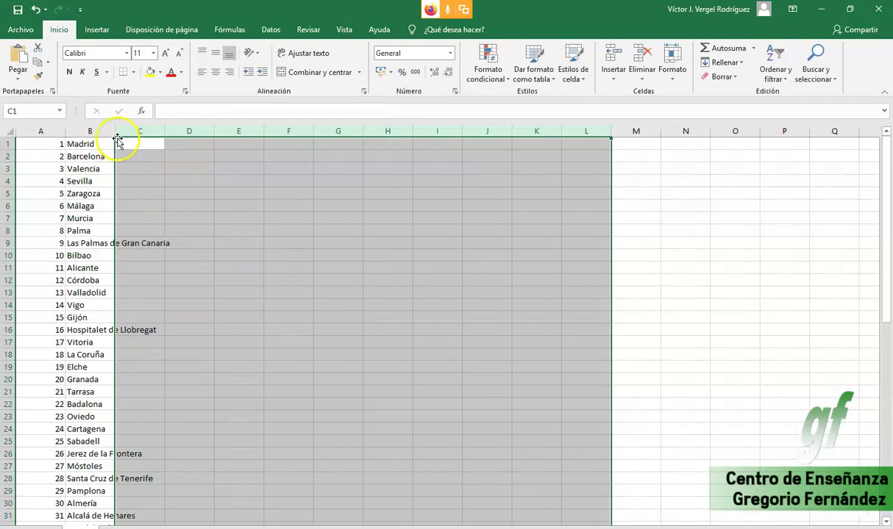
Step: Auto-fit column B and verify the list ends with 63, Baracaldo
double_click(114, 132)
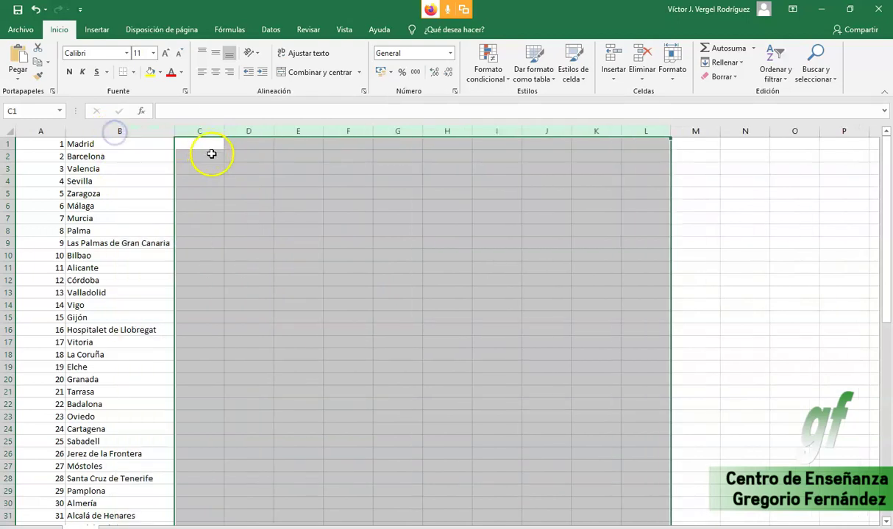
left_click(253, 156)
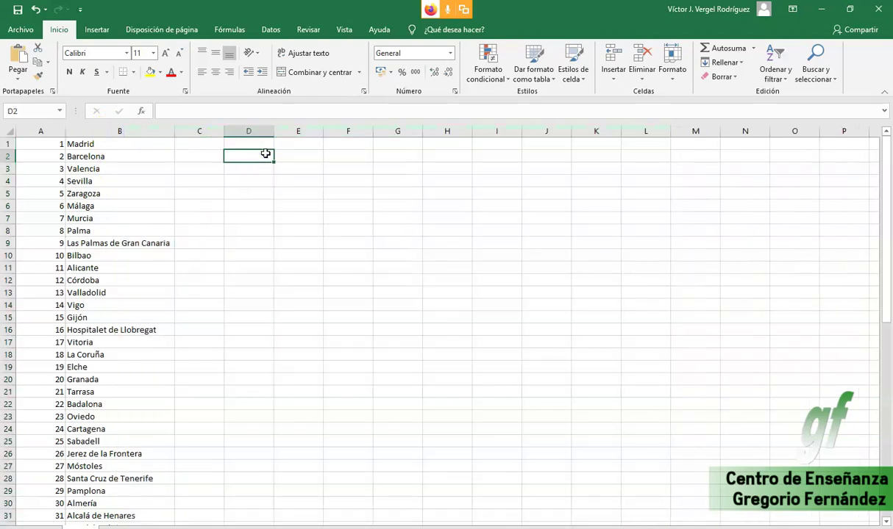
scroll(73, 209, "down", 7)
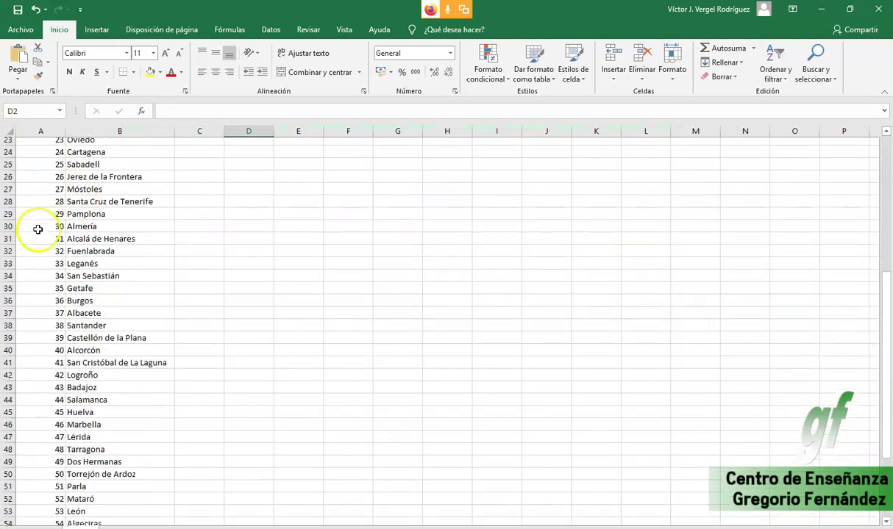
scroll(83, 262, "down", 13)
scroll(83, 263, "up", 3)
left_click(87, 243)
right_click(74, 244)
left_click(57, 241)
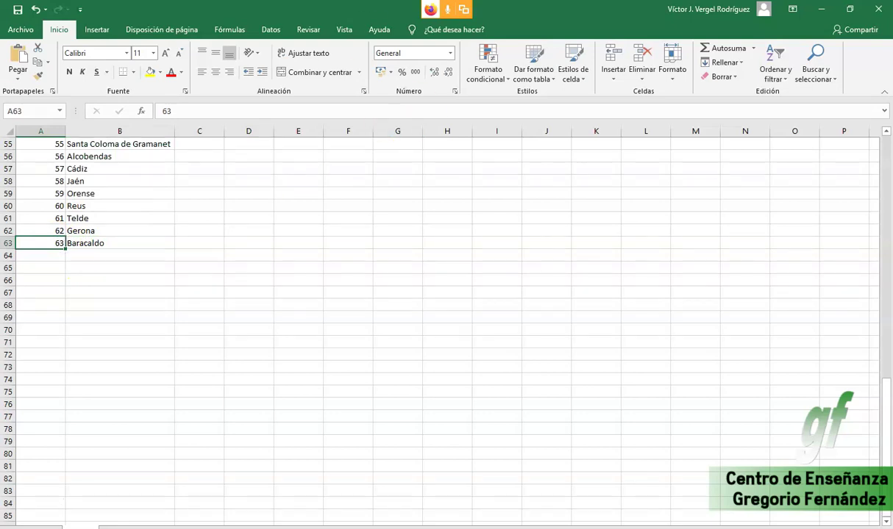
scroll(199, 133, "up", 3)
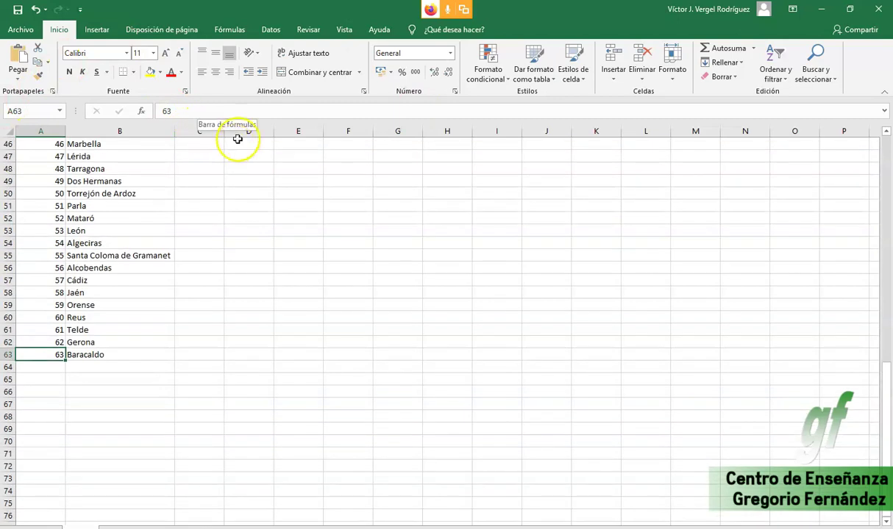
scroll(195, 149, "up", 7)
scroll(196, 149, "up", 8)
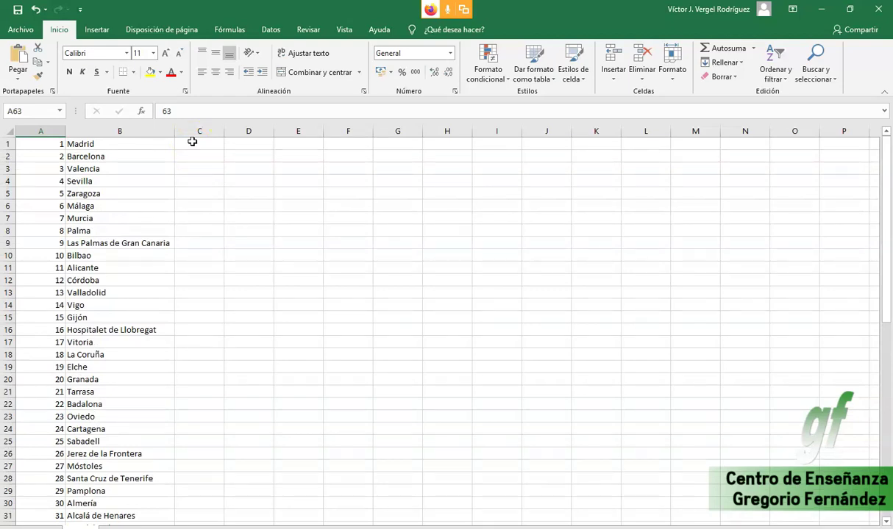
left_click(183, 143)
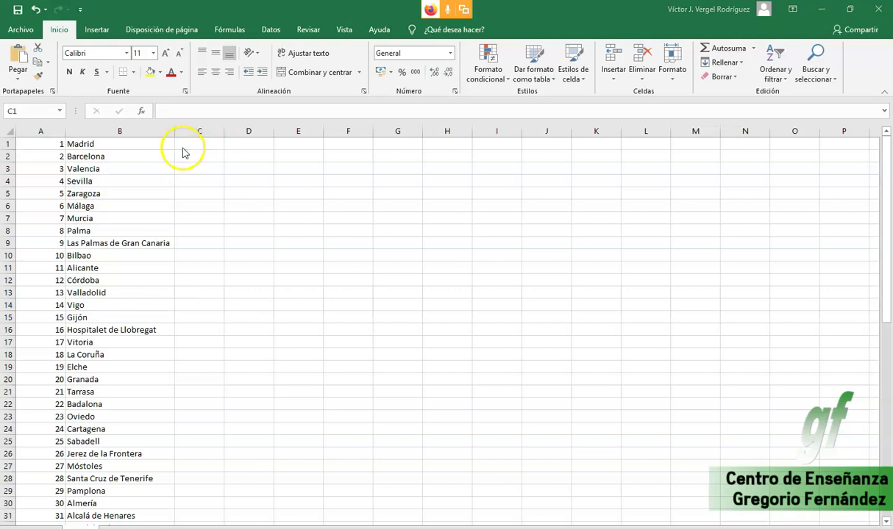
Step: Select the <option value="Valladolid">Valladolid</option> line in Brackets and return to Excel
key("alt+Tab")
key("alt+Tab")
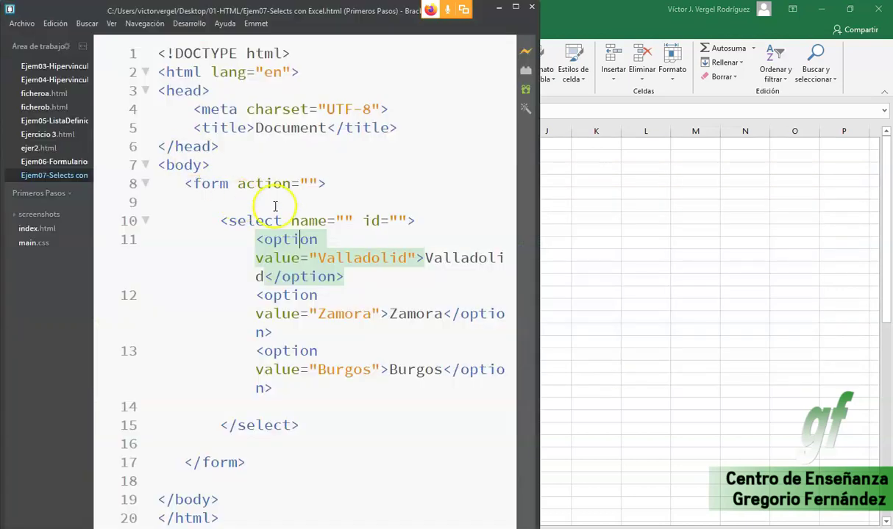
mouse_move(255, 239)
left_mouse_down()
mouse_move(237, 6)
mouse_move(385, 269)
left_mouse_up()
key("ctrl+c")
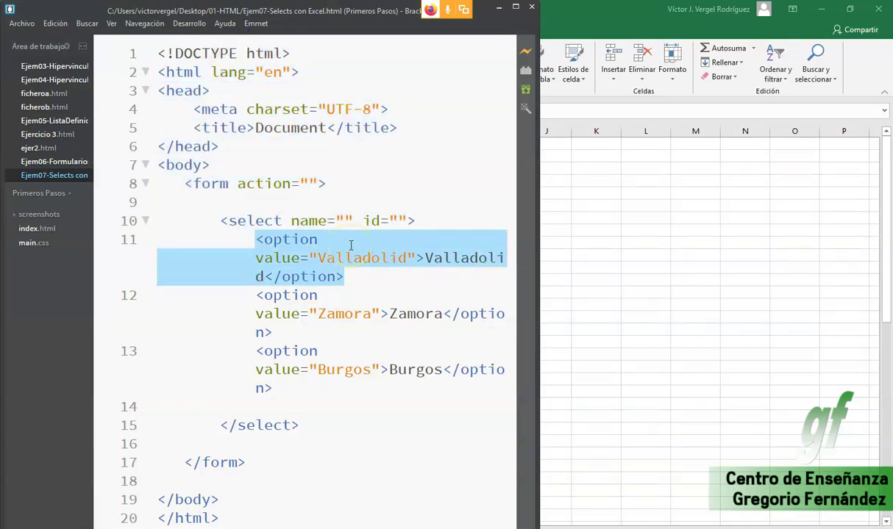
key("alt+Tab")
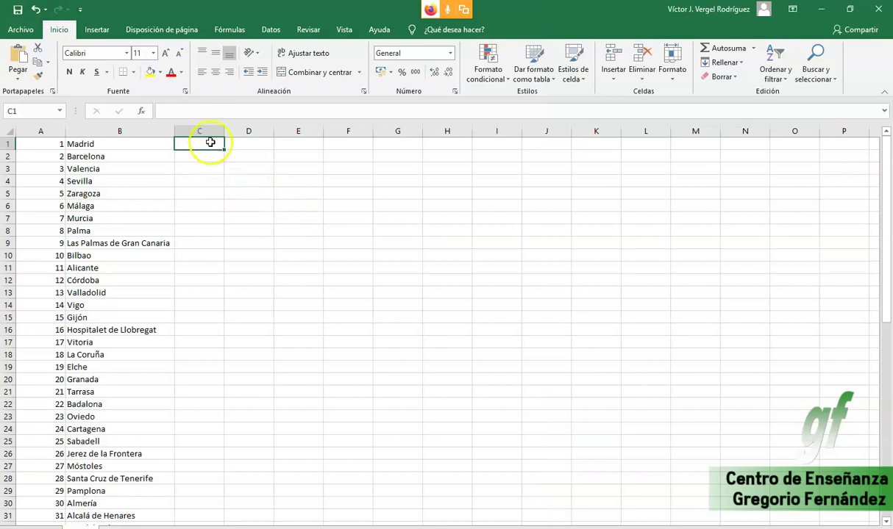
Step: Enter =" followed by the pasted Valladolid option tag as C1's formula
key("F2")
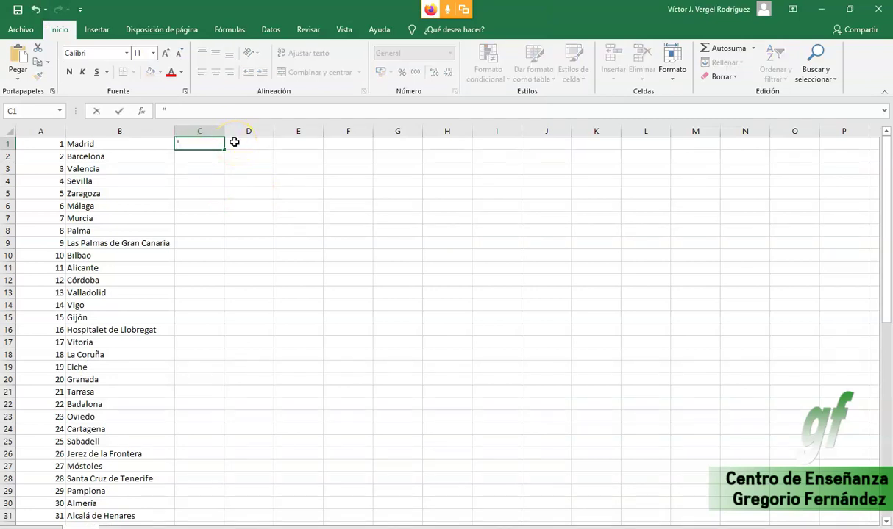
type("=")
key("ctrl+v")
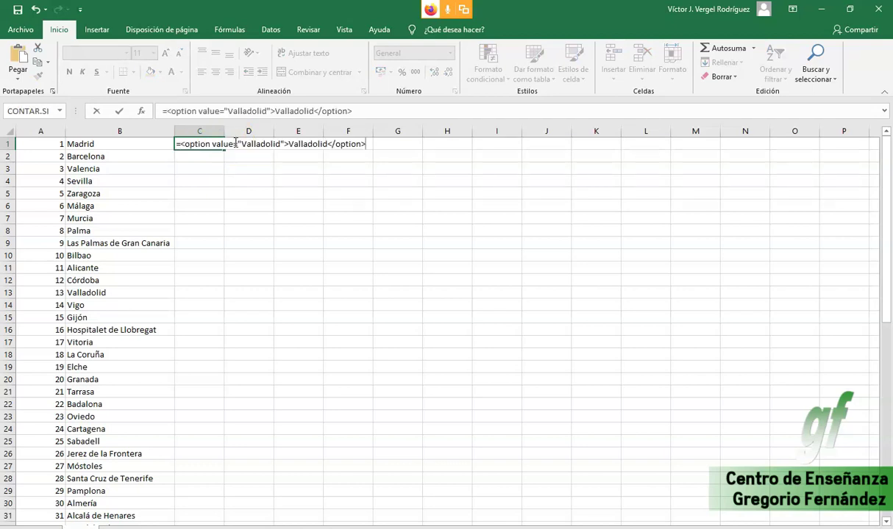
left_click(241, 143)
left_click(181, 145)
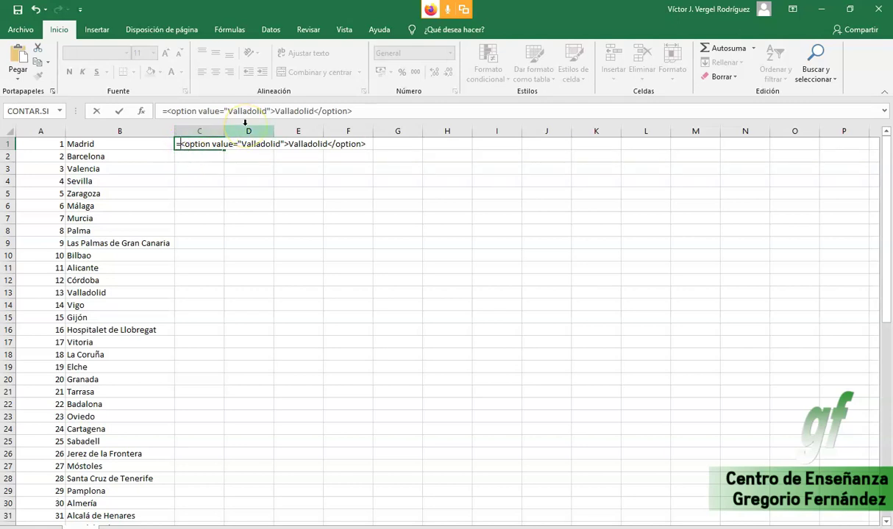
type("\"")
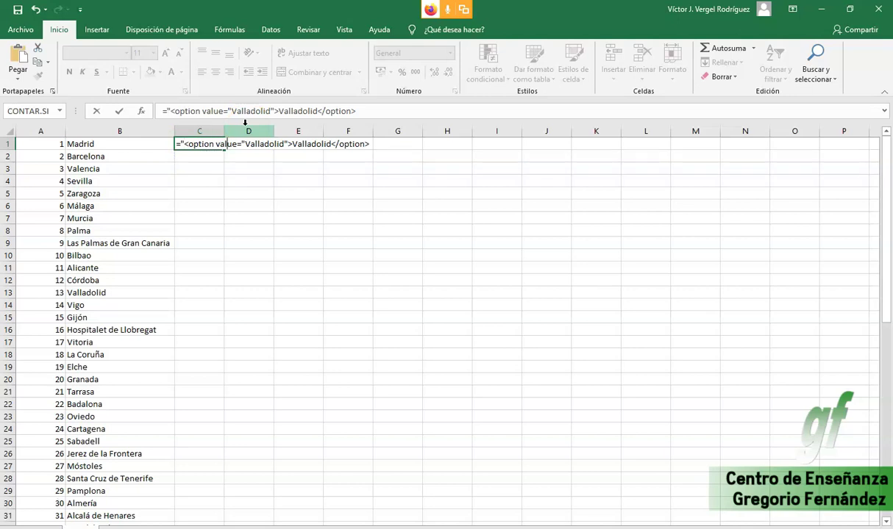
type("\"")
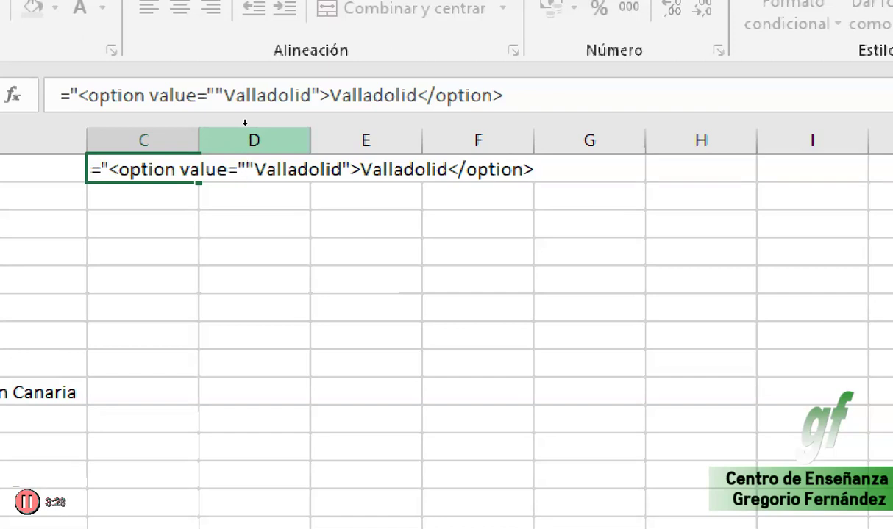
Step: Splice &A1& into the option's value in C1's formula
type("&")
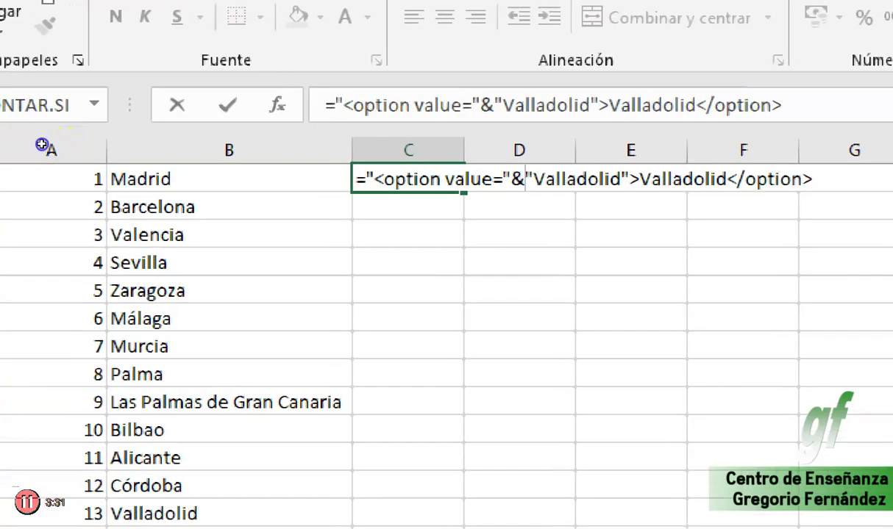
left_click(51, 179)
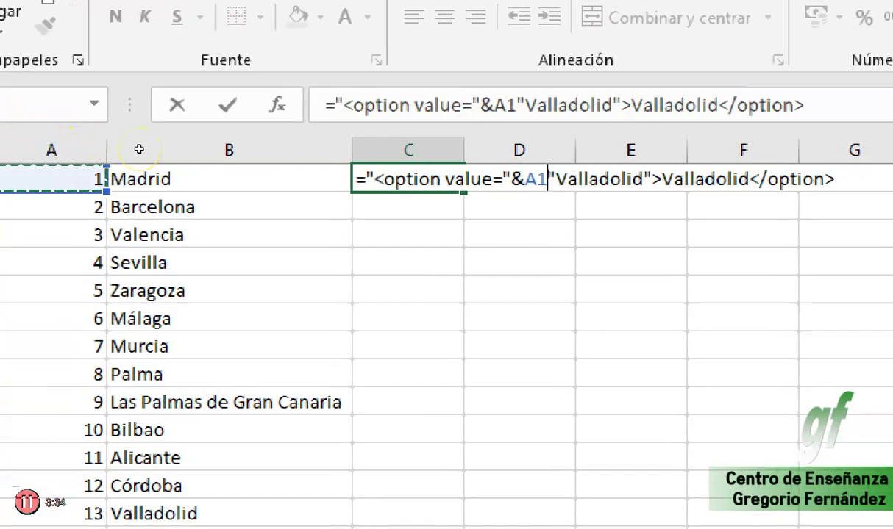
type("&")
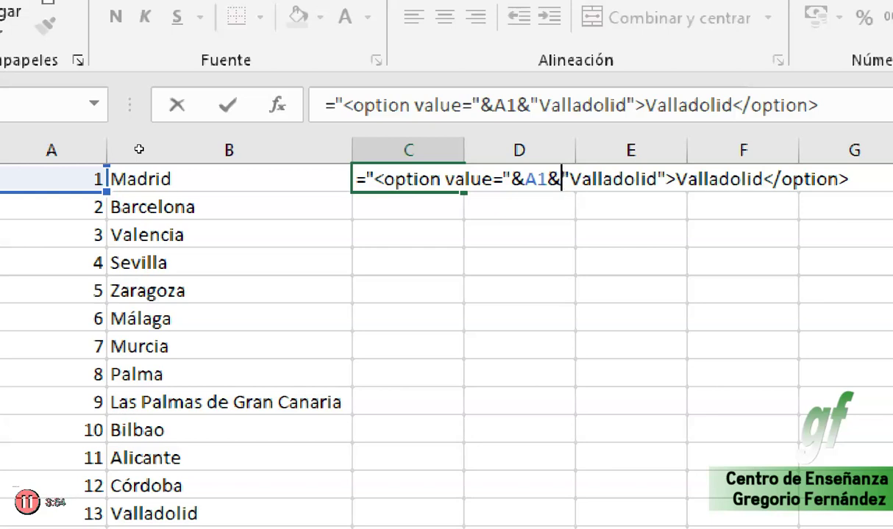
key("Left")
key("Left")
key("Right")
key("BackSpace")
key("BackSpace")
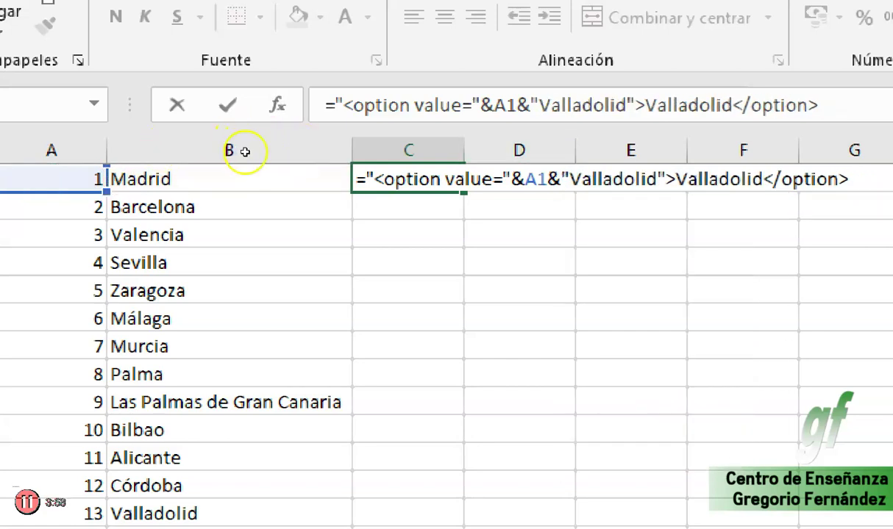
Step: Add apostrophes after value= and before Valladolid in the formula
key("Left")
key("Left")
key("Left")
type("'")
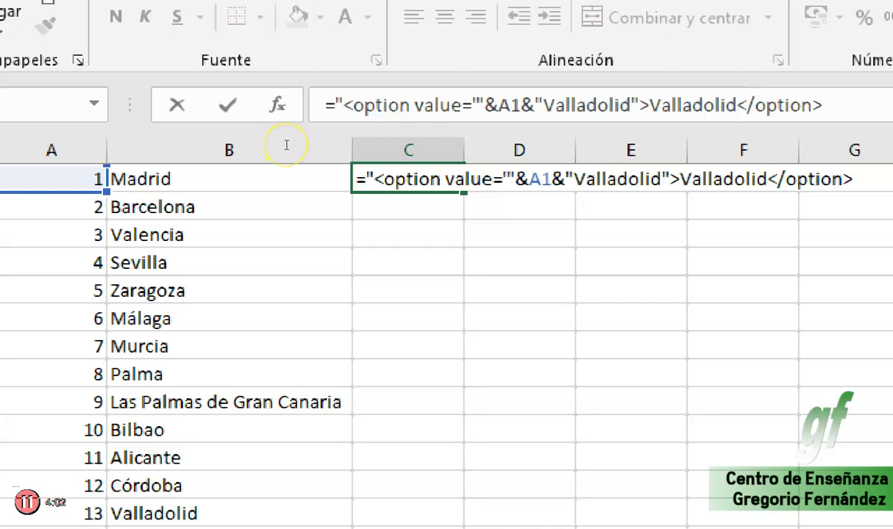
key("BackSpace")
type("'")
key("BackSpace")
type("'")
key("Right")
key("Right")
key("Right")
key("Right")
key("Right")
key("Right")
type("'")
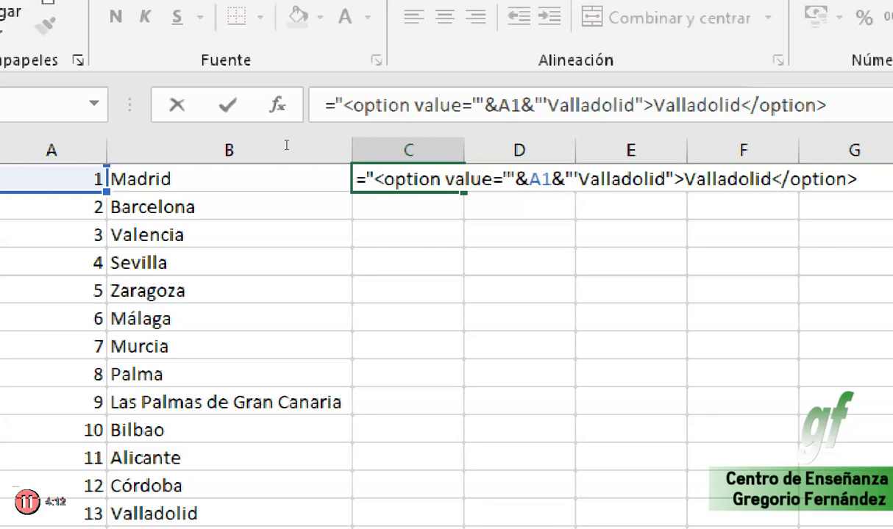
left_click(291, 145)
Step: Dismiss the formula error, delete the leftover Valladolid value text, and add a double quote after >
key("Return")
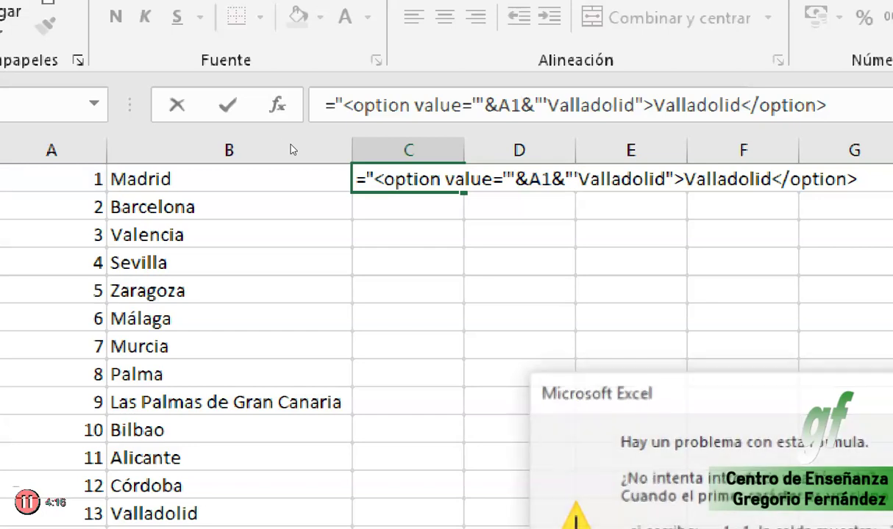
key("Return")
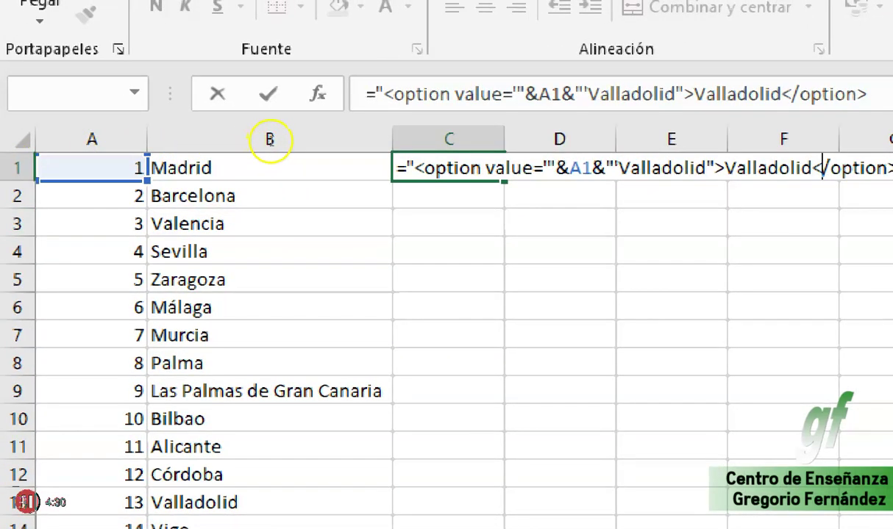
key("shift+Right")
key("shift+Right")
key("shift+Right")
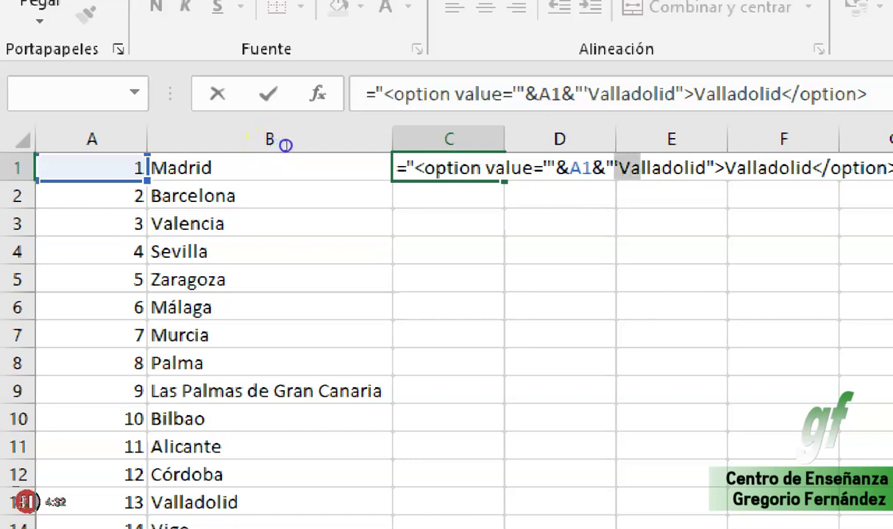
key("shift+Right")
key("shift+Right")
key("shift+Right")
key("Right")
key("BackSpace")
key("BackSpace")
key("BackSpace")
key("BackSpace")
key("BackSpace")
key("BackSpace")
key("BackSpace")
key("BackSpace")
key("BackSpace")
key("BackSpace")
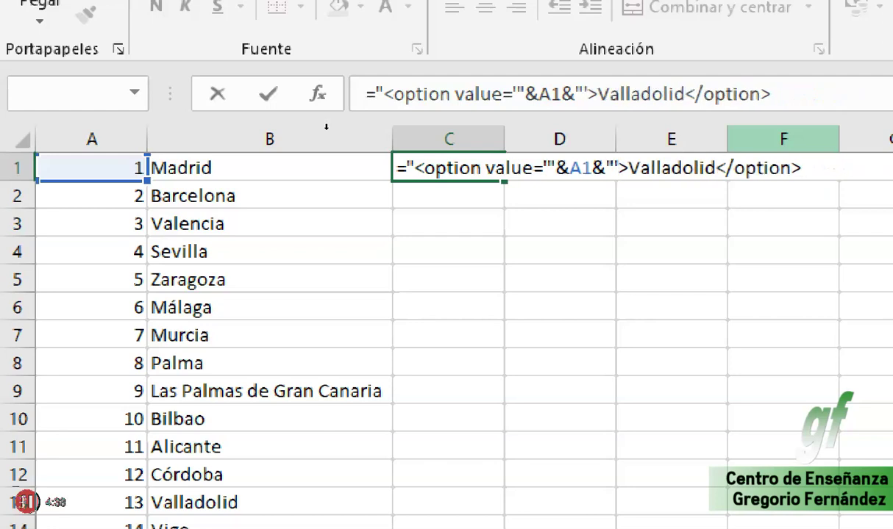
key("Right")
type("\"")
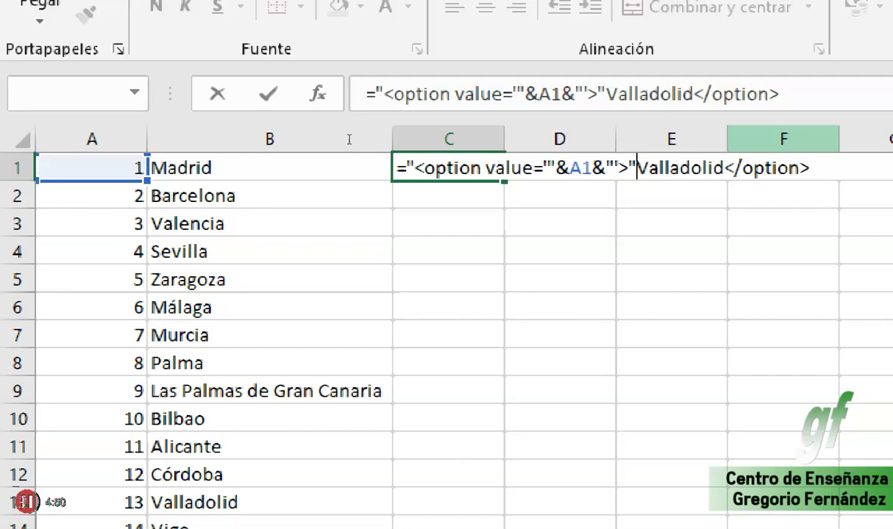
Step: Rewrite C1's formula to join B1's city name, in single quotes, in place of Valladolid
key("Delete")
key("Delete")
key("Delete")
key("Delete")
key("Delete")
key("Delete")
key("Delete")
key("Delete")
key("Delete")
key("Delete")
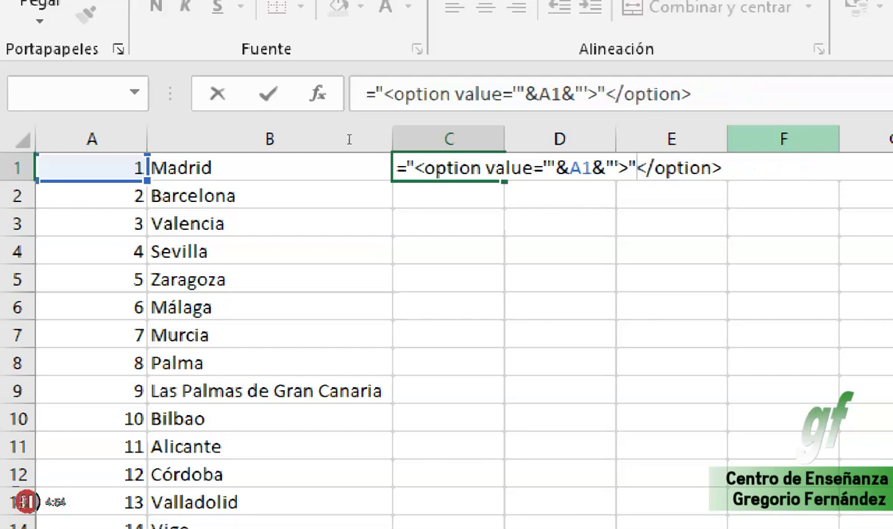
type("&")
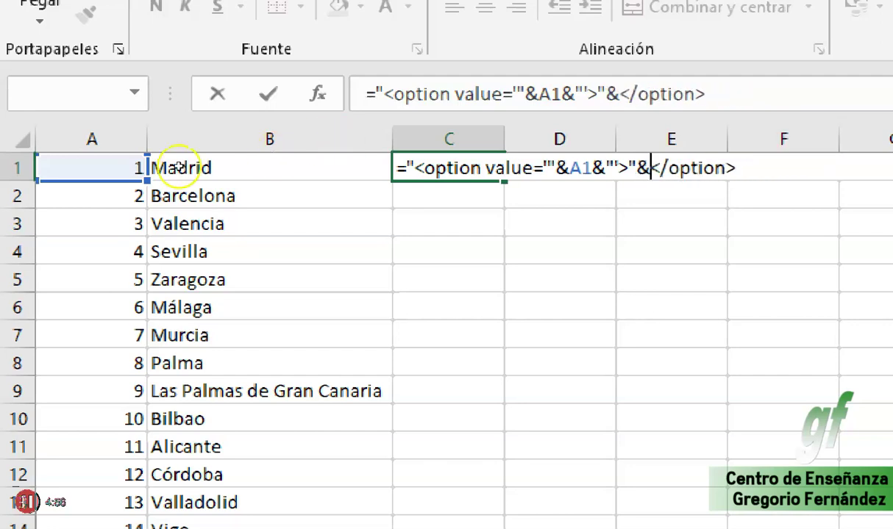
key("F2")
key("Left")
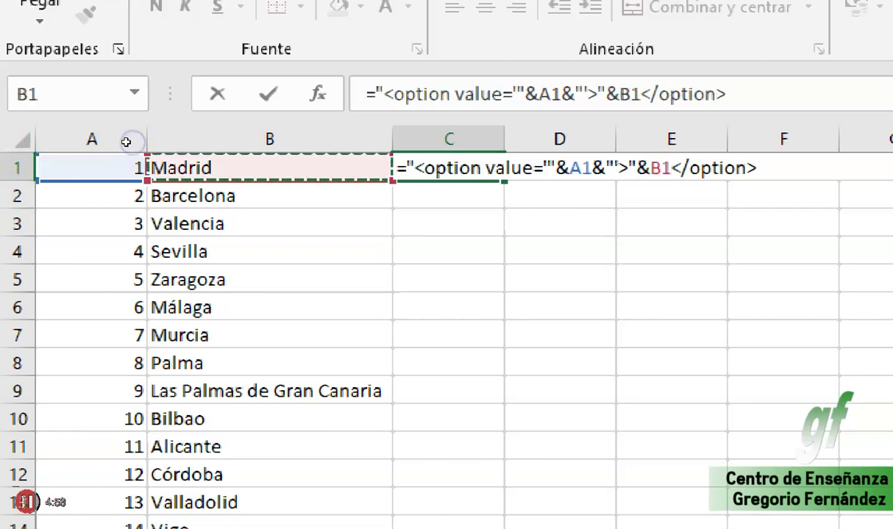
type("&")
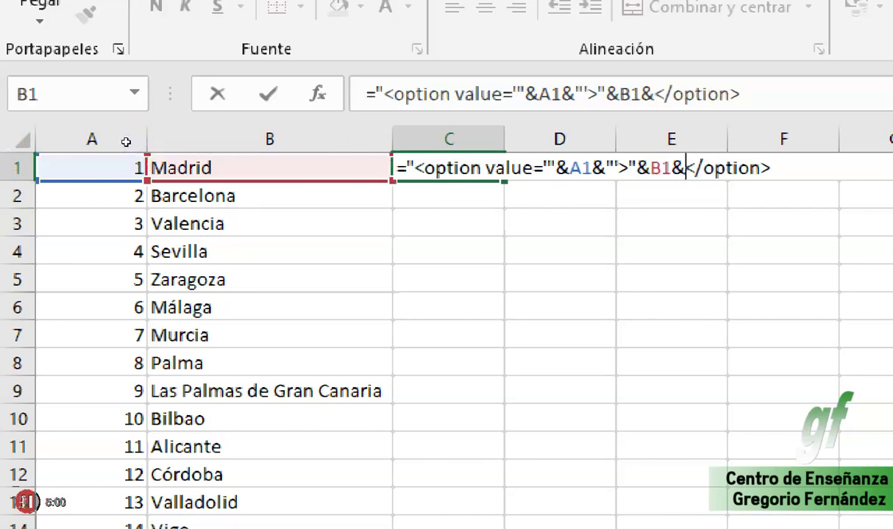
type("\"")
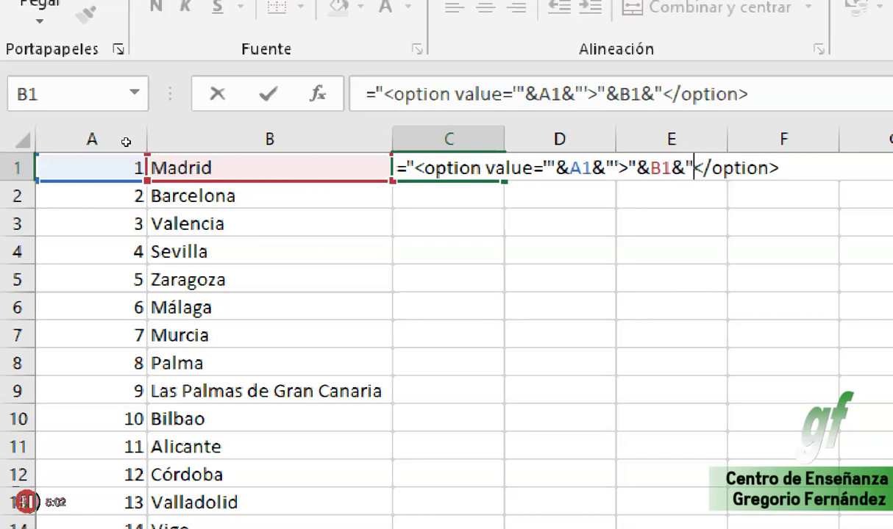
type("'")
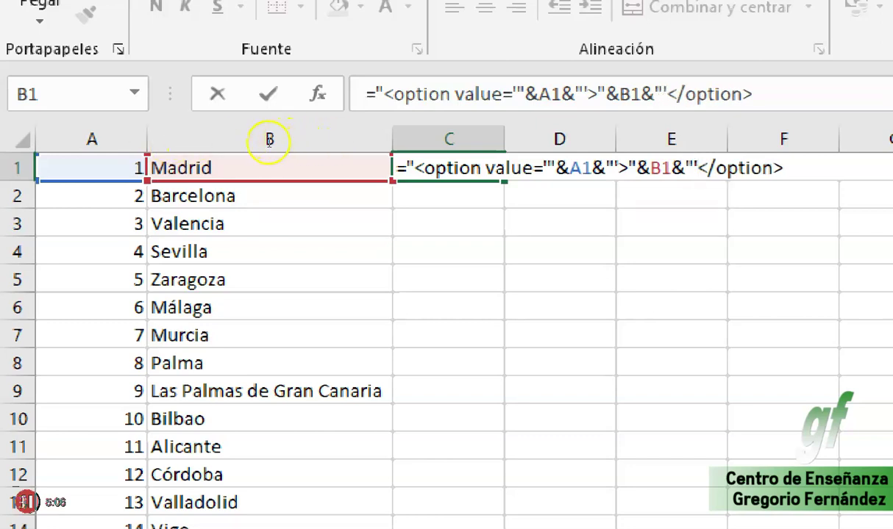
key("Left")
key("Left")
key("Left")
type("'")
key("End")
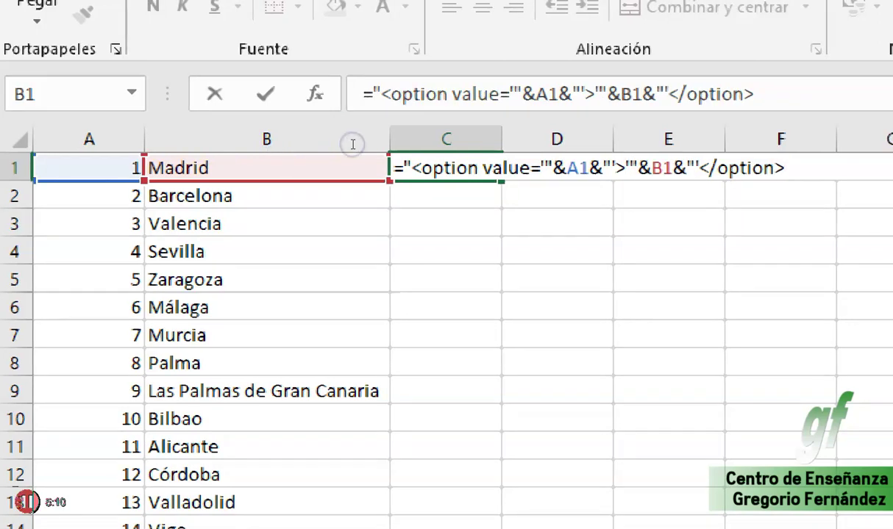
type("\"")
key("Return")
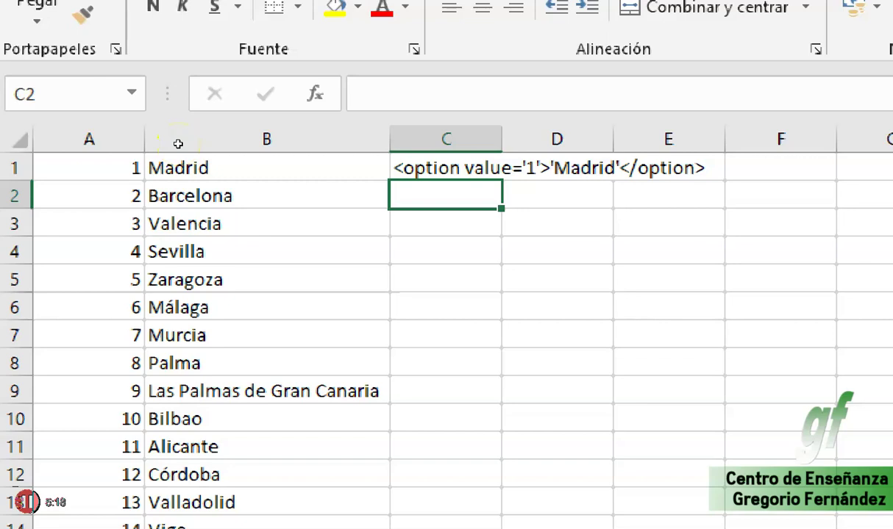
Step: Inspect C1's formula around the A1 reference and the quotes, leaving it unchanged
key("Up")
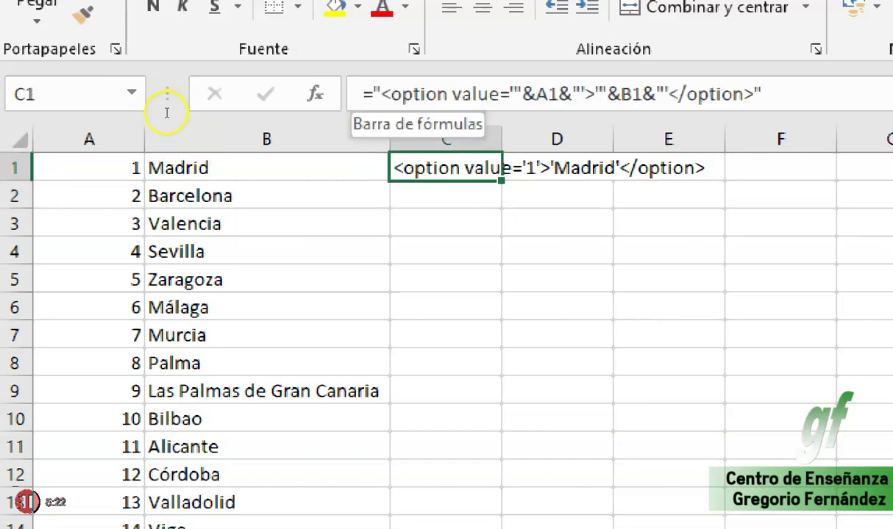
key("F2")
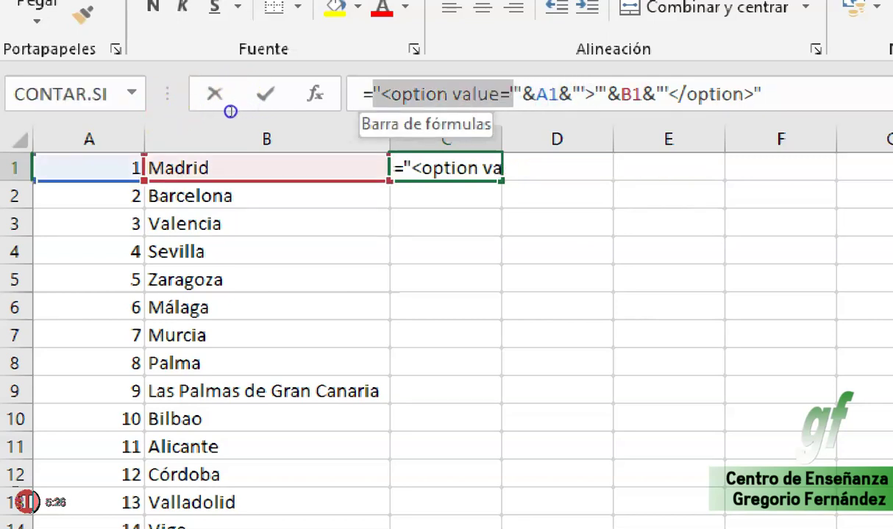
key("shift+Left")
key("shift+Right")
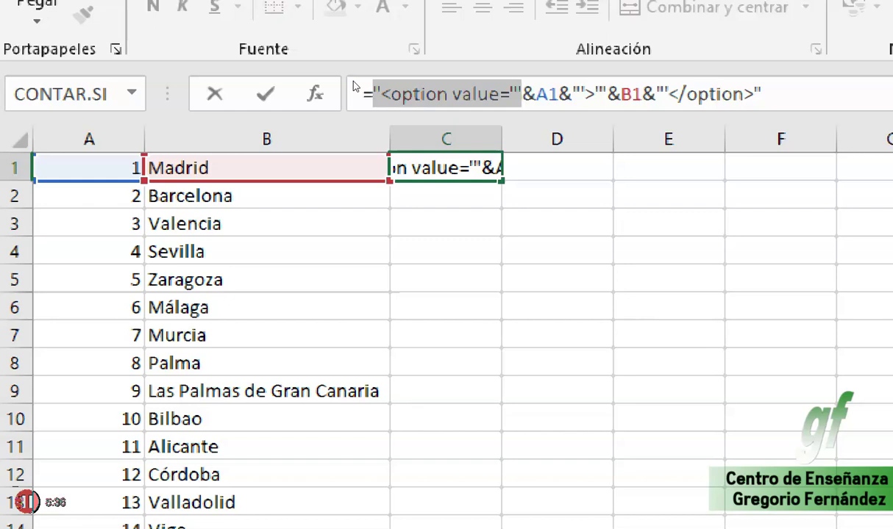
key("Right")
key("Right")
key("Right")
key("Right")
key("Left")
key("shift+Left")
key("Left")
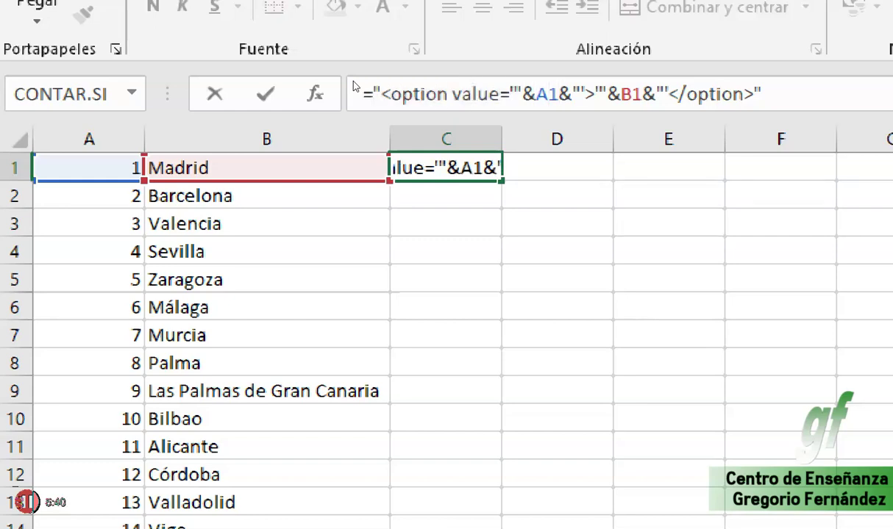
key("Right")
key("Right")
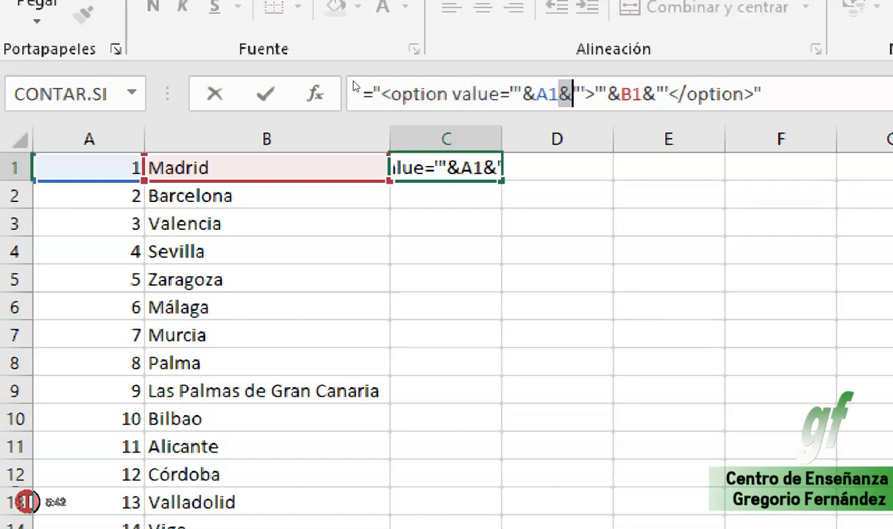
key("Right")
key("Right")
key("Right")
key("shift+Right")
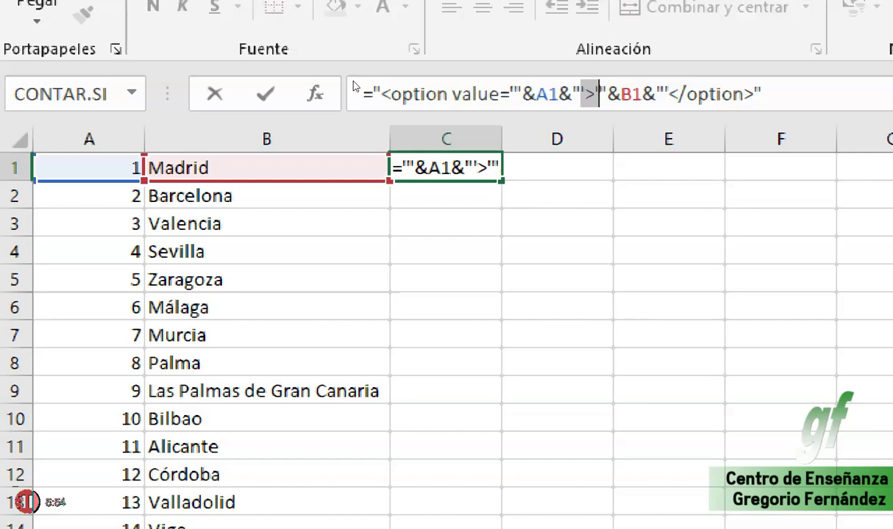
key("Return")
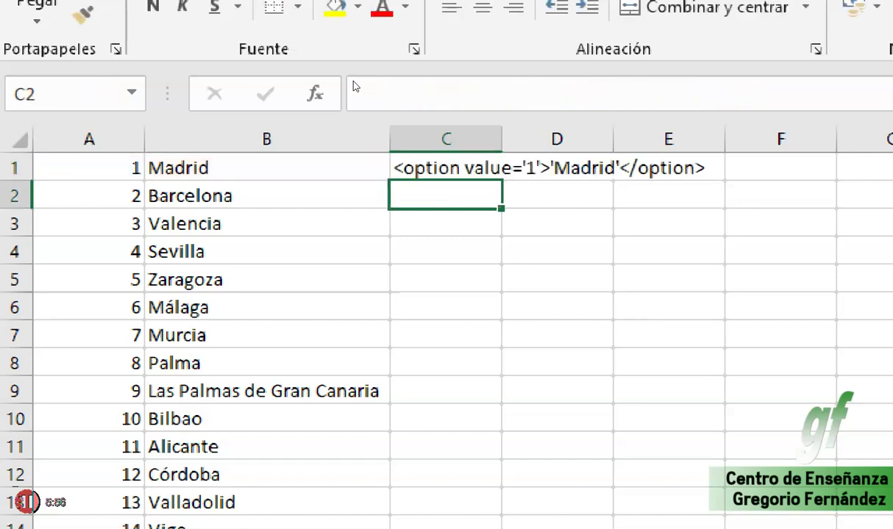
Step: Delete both apostrophes around the city name so C1 shows <option value='1'>Madrid</option>
key("Up")
key("F2")
key("Left")
key("Left")
key("Left")
key("Left")
key("Left")
key("Left")
key("Left")
key("Left")
key("Left")
key("Left")
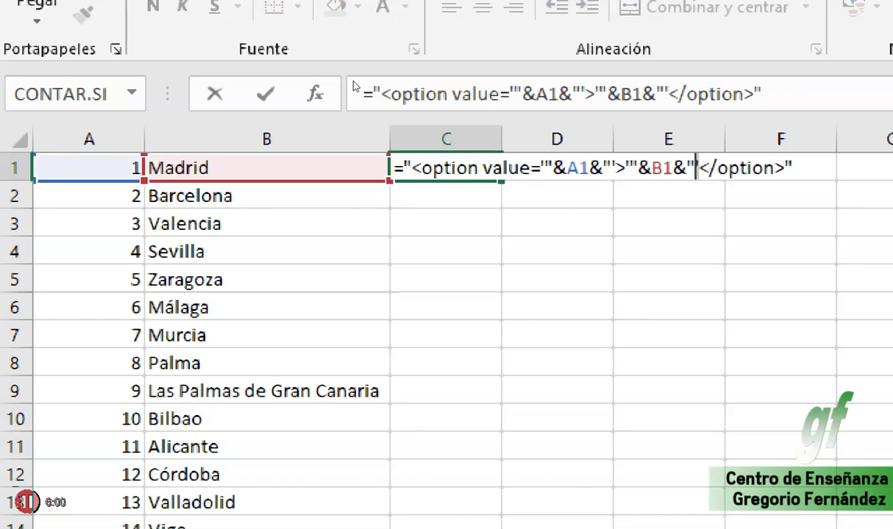
key("BackSpace")
key("Left")
key("Left")
key("Left")
key("Left")
key("Left")
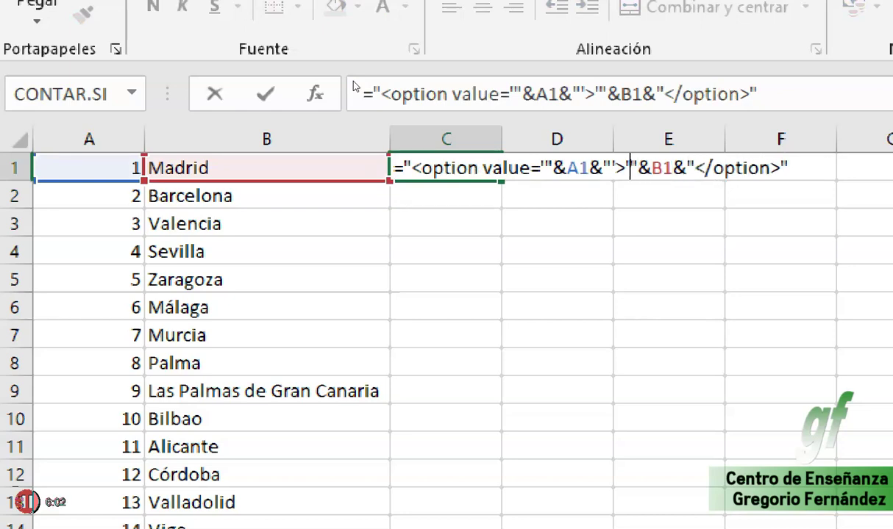
key("BackSpace")
key("Left")
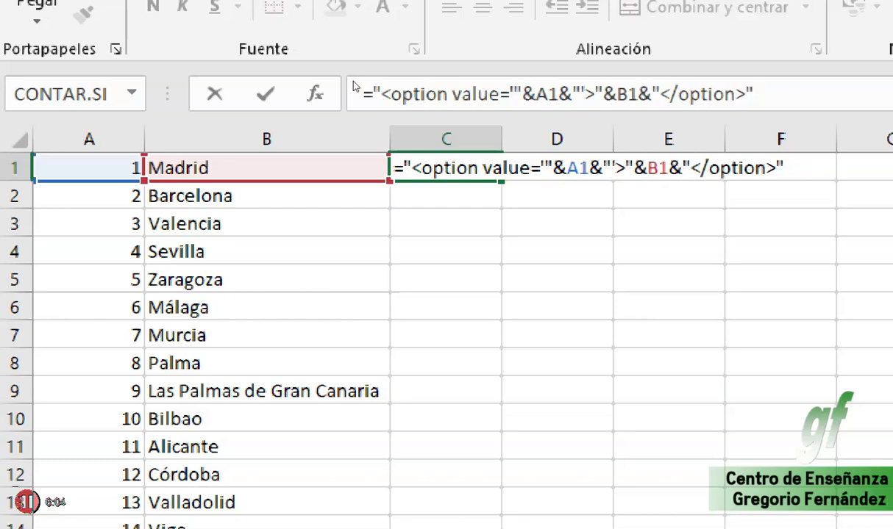
key("Return")
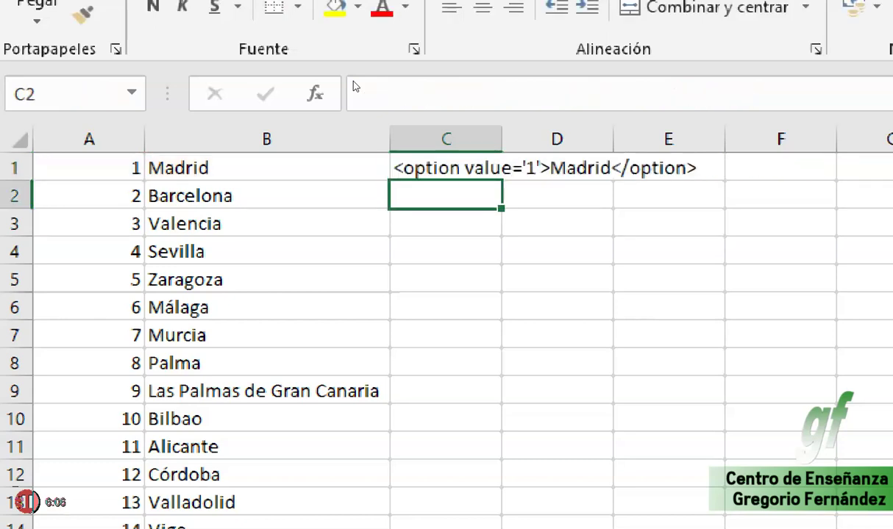
key("Up")
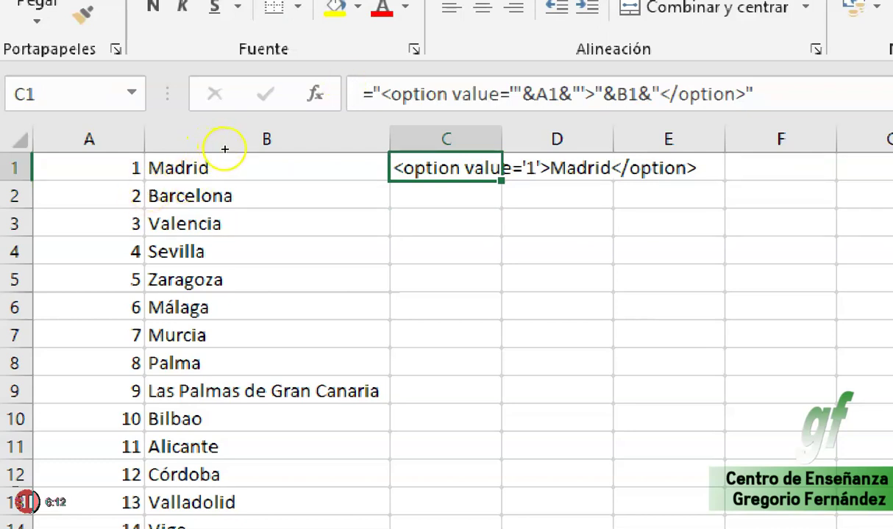
Step: Fill the option-tag formula down column C for every city and copy the generated tags
double_click(501, 180)
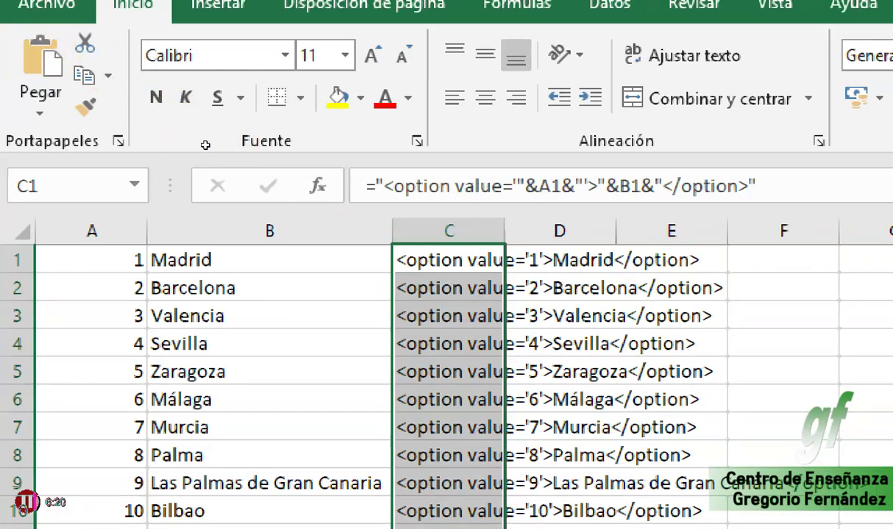
key("shift+F10")
key("Down")
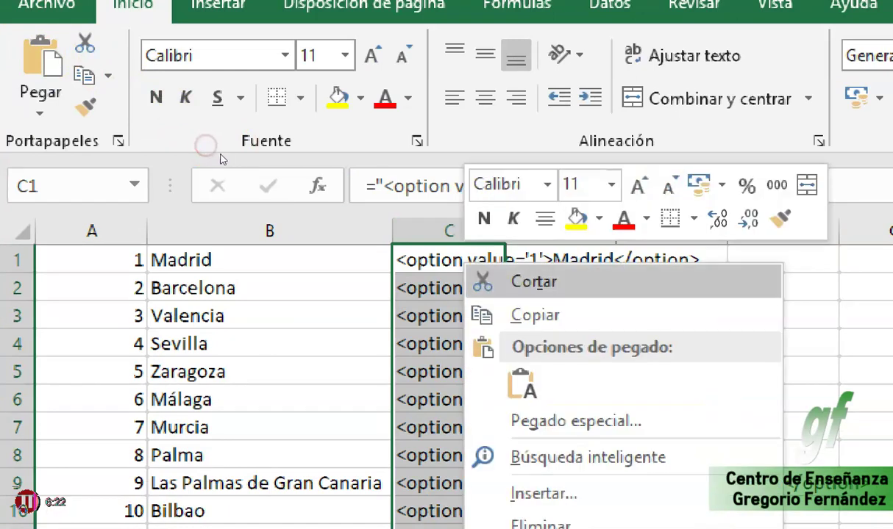
key("Down")
key("Return")
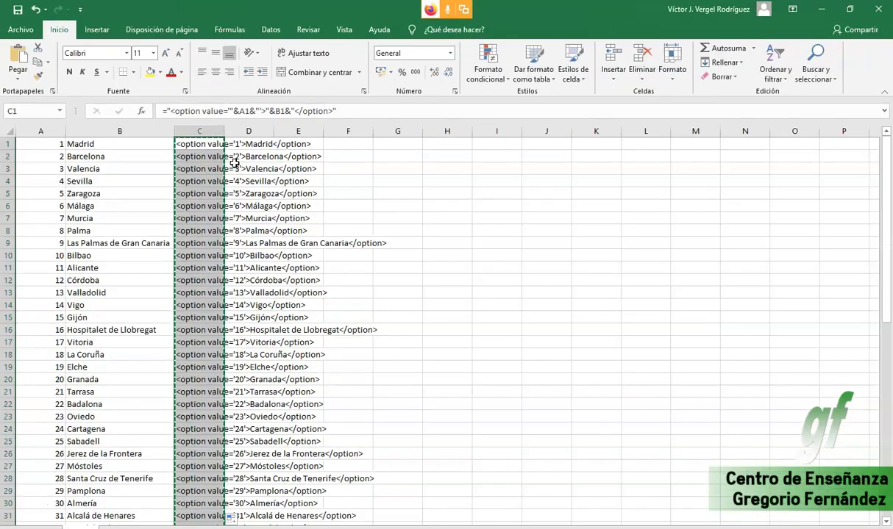
key("alt+Tab")
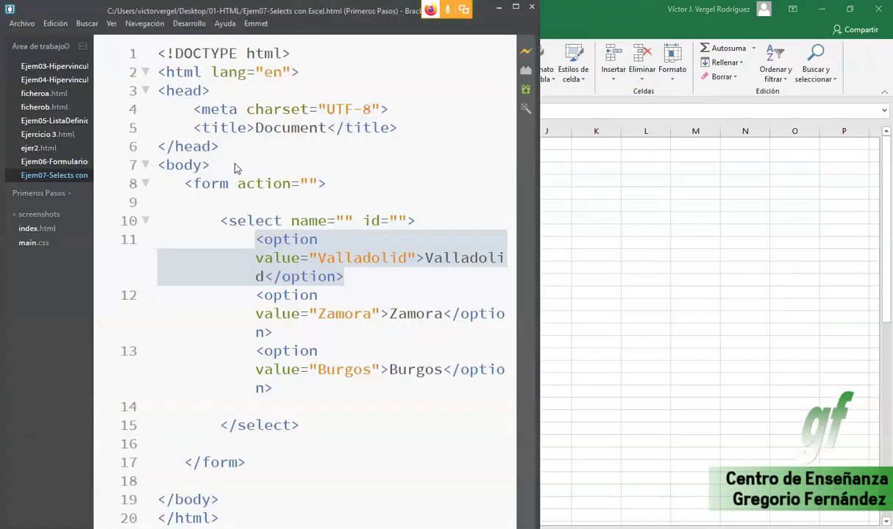
Step: Replace the three sample option lines with the pasted municipality tags and save the HTML file
left_click_drag(295, 382, 258, 244)
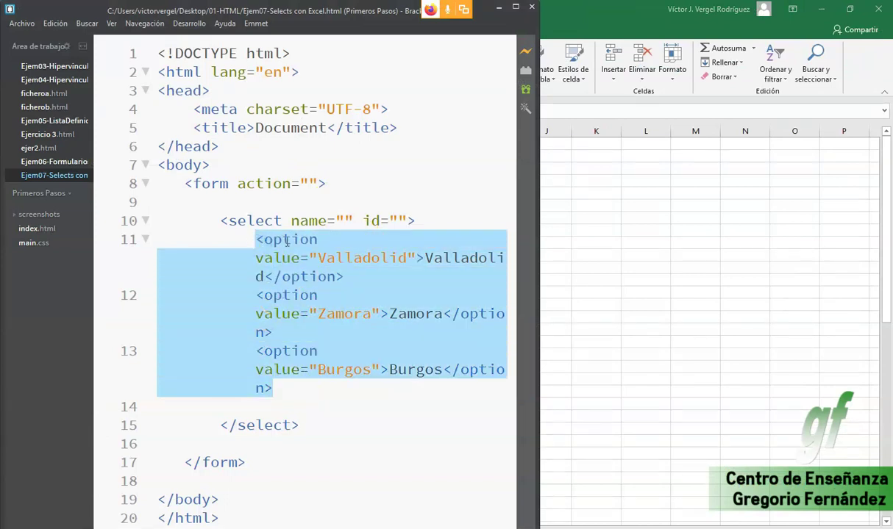
key("ctrl+v")
key("ctrl+s")
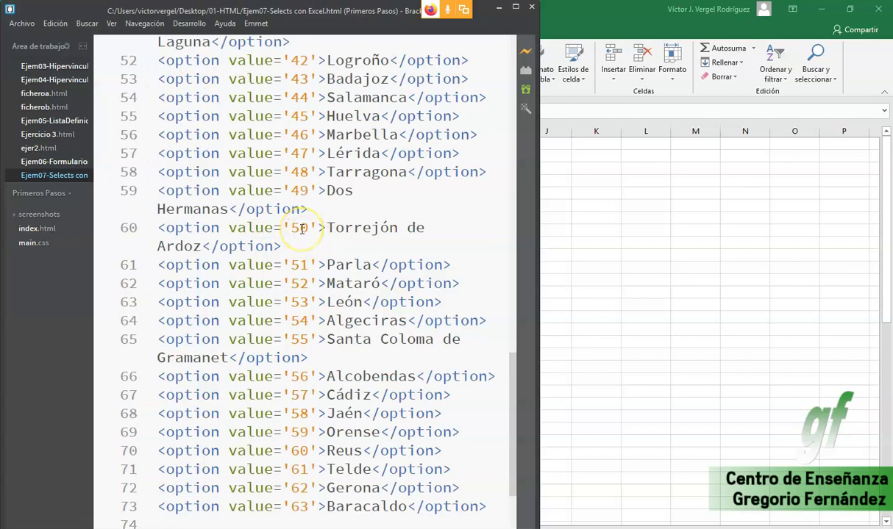
key("alt+Tab")
key("alt+Tab")
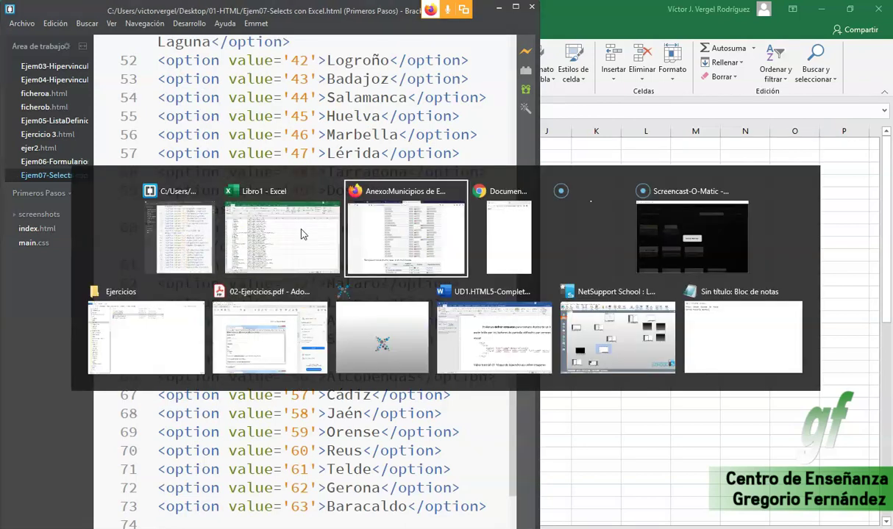
key("alt+Tab")
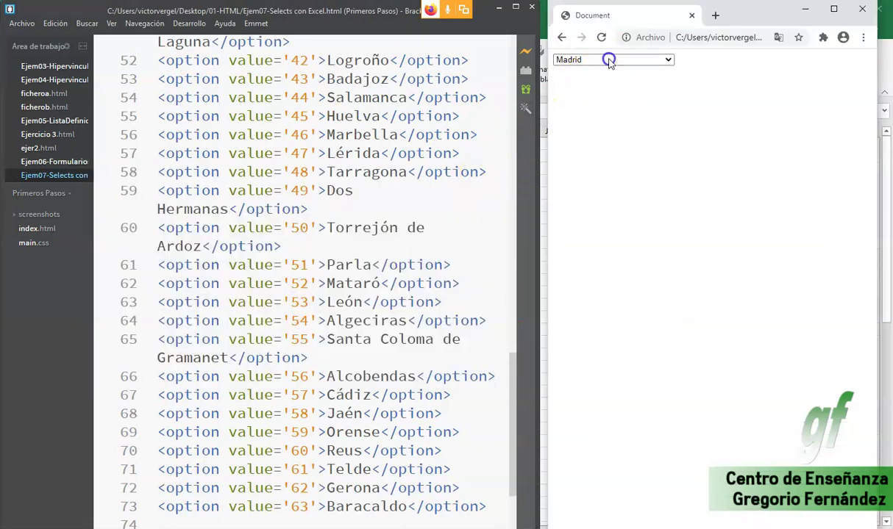
Step: Choose Tarragona from the preview page's municipality dropdown after scrolling its full list
left_click(607, 59)
scroll(616, 118, "down", 10)
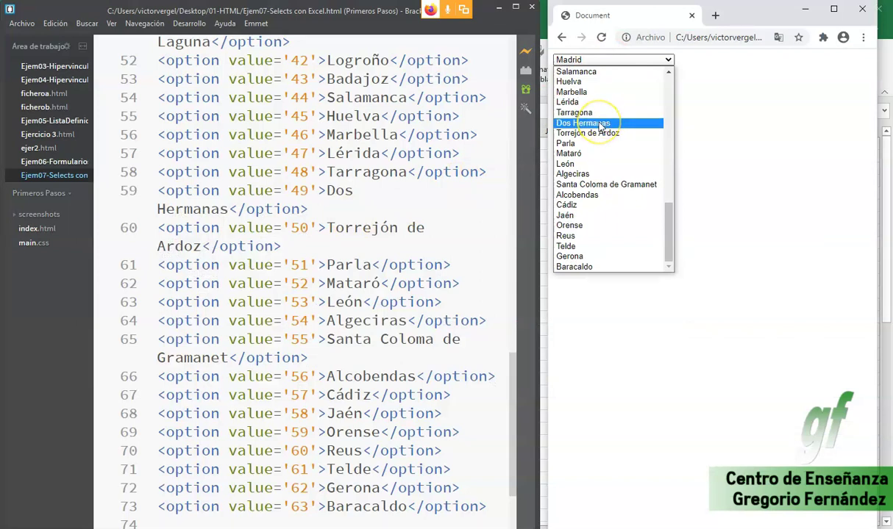
left_click(607, 112)
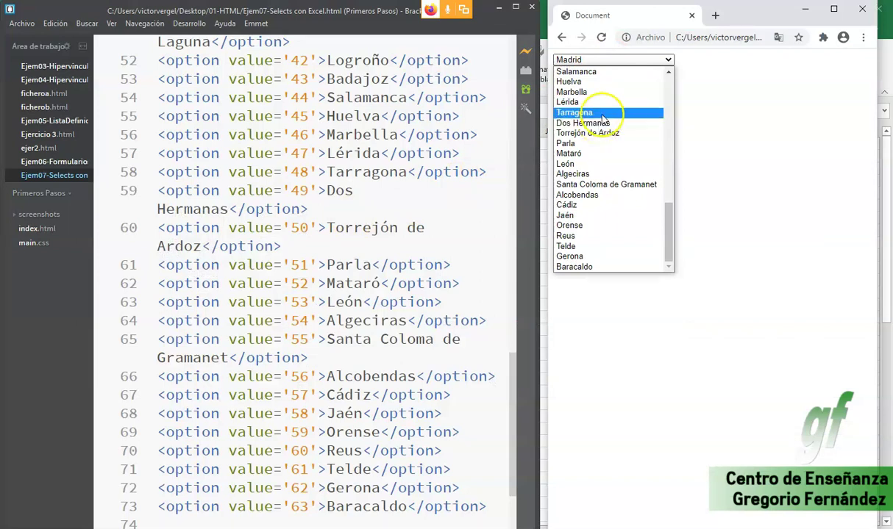